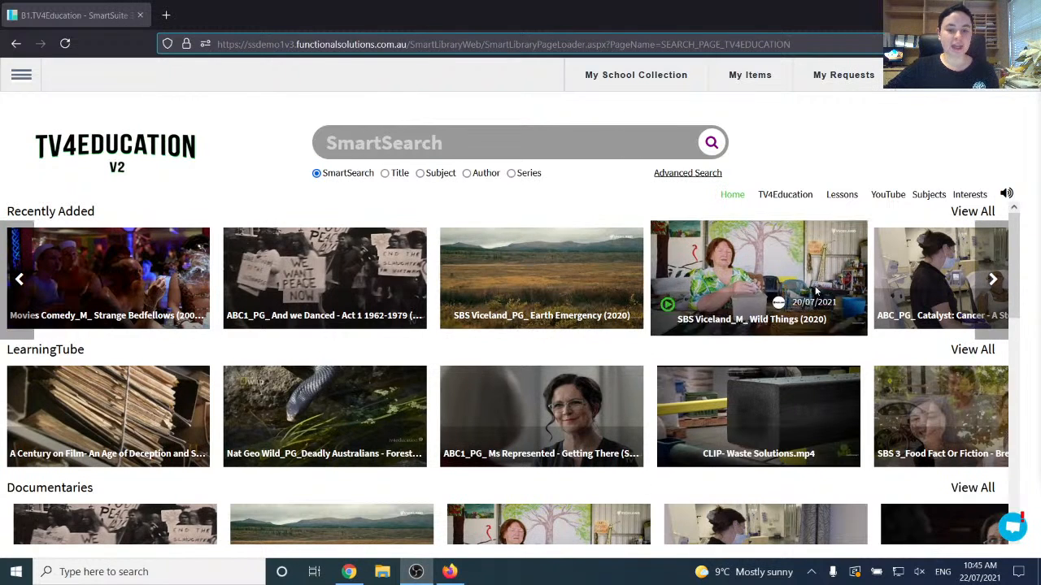
- Browse the full list of Recently Added videos and reload the page to return to the home view
{"action": "left_click", "coordinate": [996, 290]}
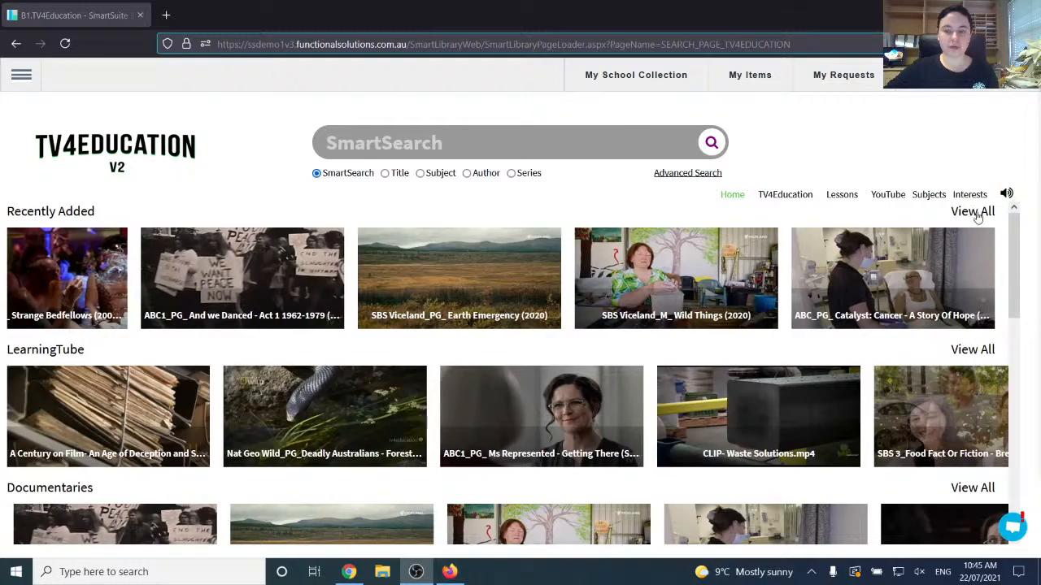
{"action": "left_click", "coordinate": [979, 213]}
{"action": "scroll", "coordinate": [1000, 252], "scroll_direction": "down", "scroll_amount": 10}
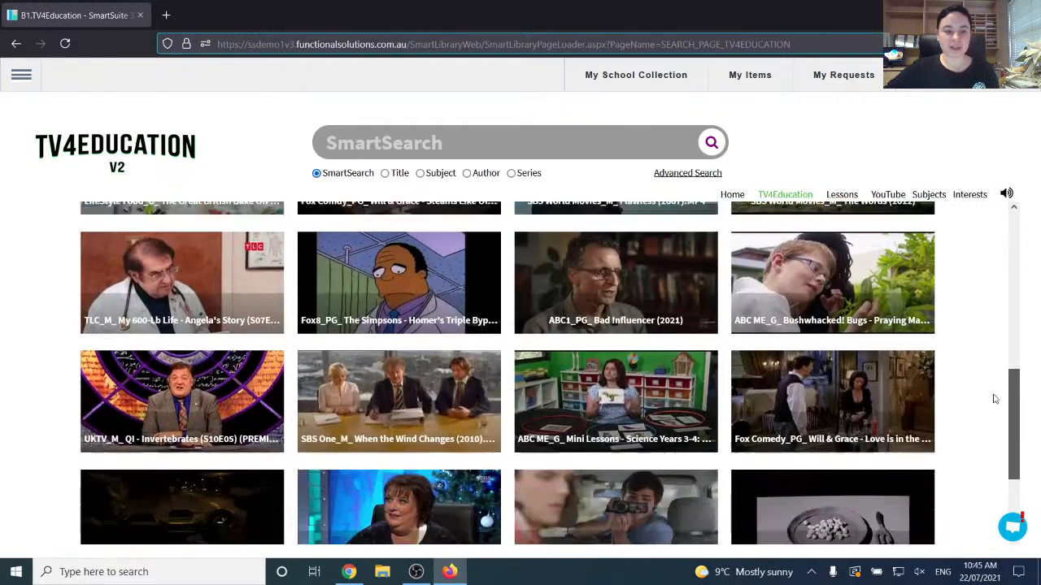
{"action": "left_click_drag", "start_coordinate": [995, 399], "coordinate": [962, 230]}
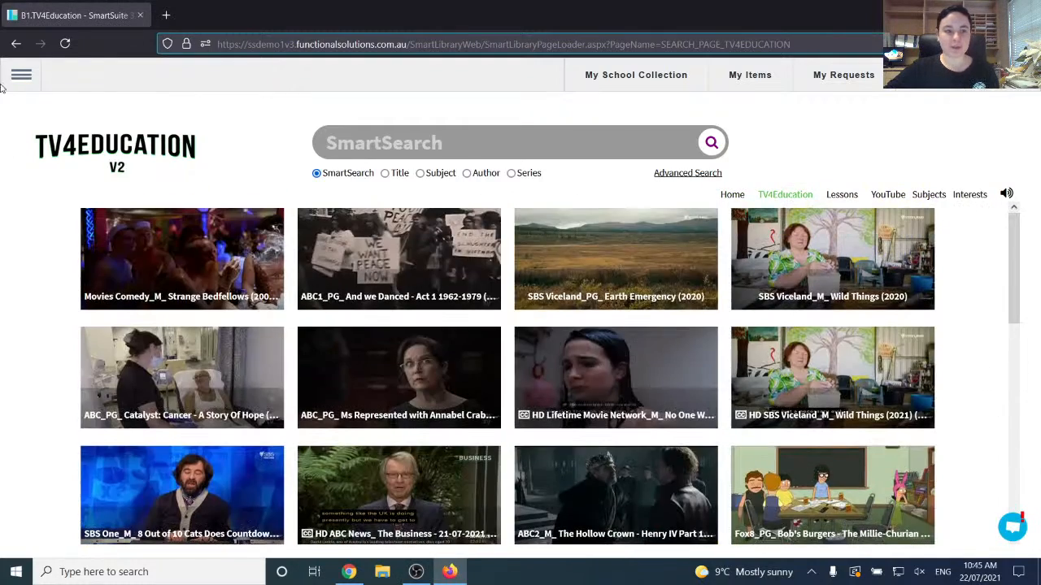
{"action": "left_click", "coordinate": [65, 43]}
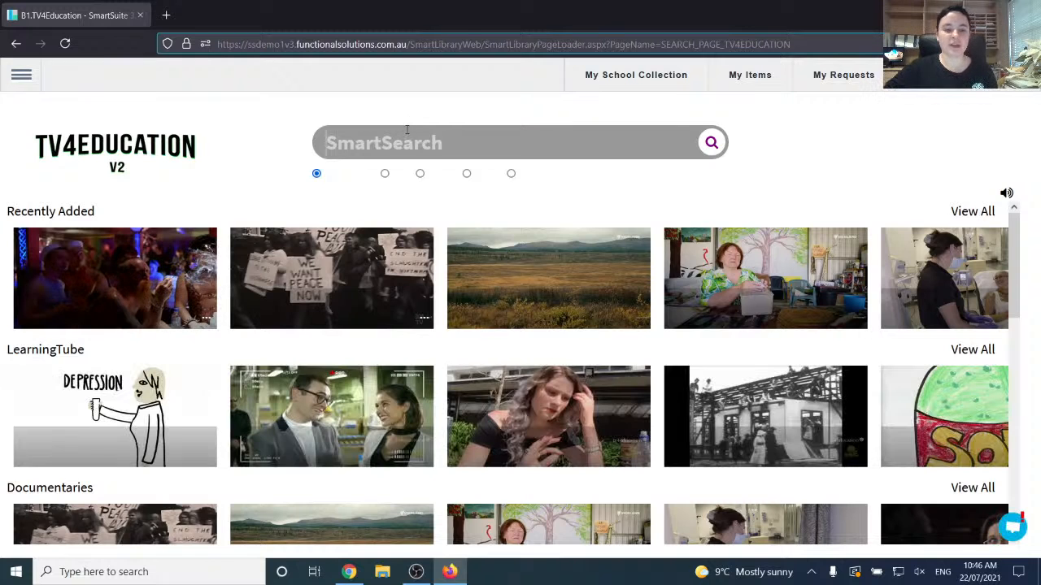
- Search the video library by Title for "compounds" and look over the results
{"action": "left_click", "coordinate": [386, 174]}
{"action": "type", "text": "c"}
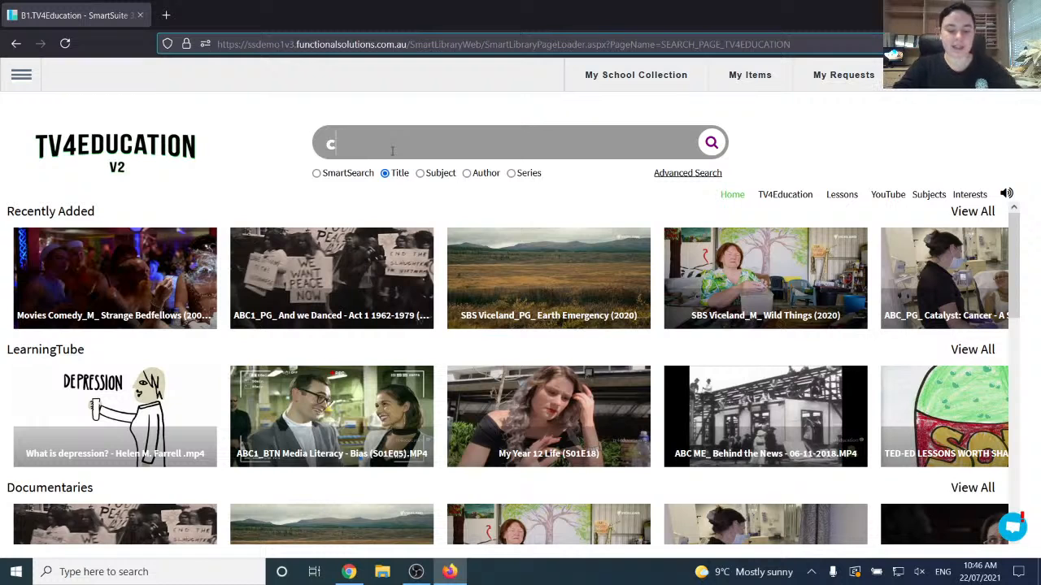
{"action": "type", "text": "ompounds"}
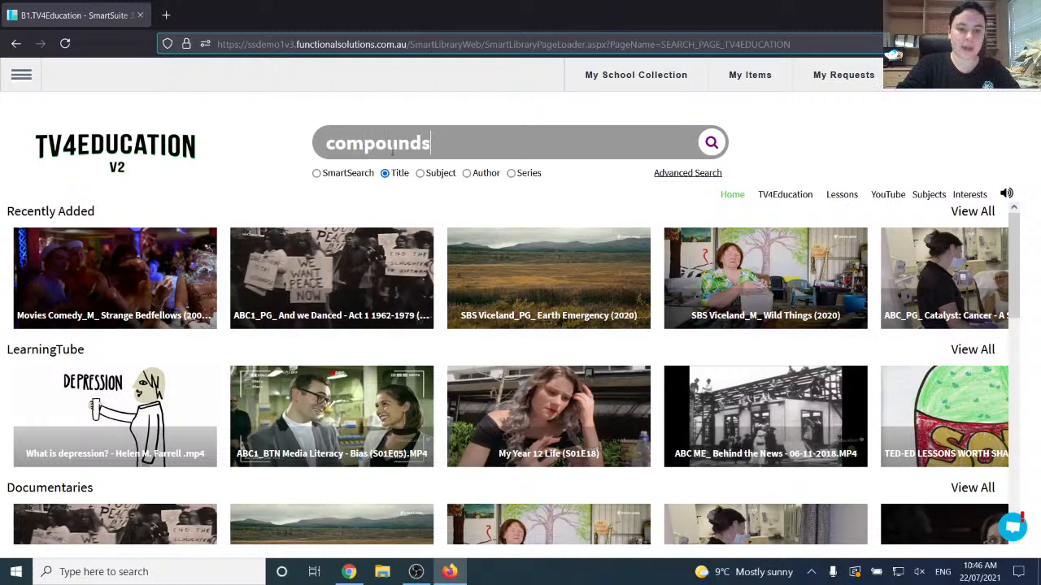
{"action": "key", "text": "Return"}
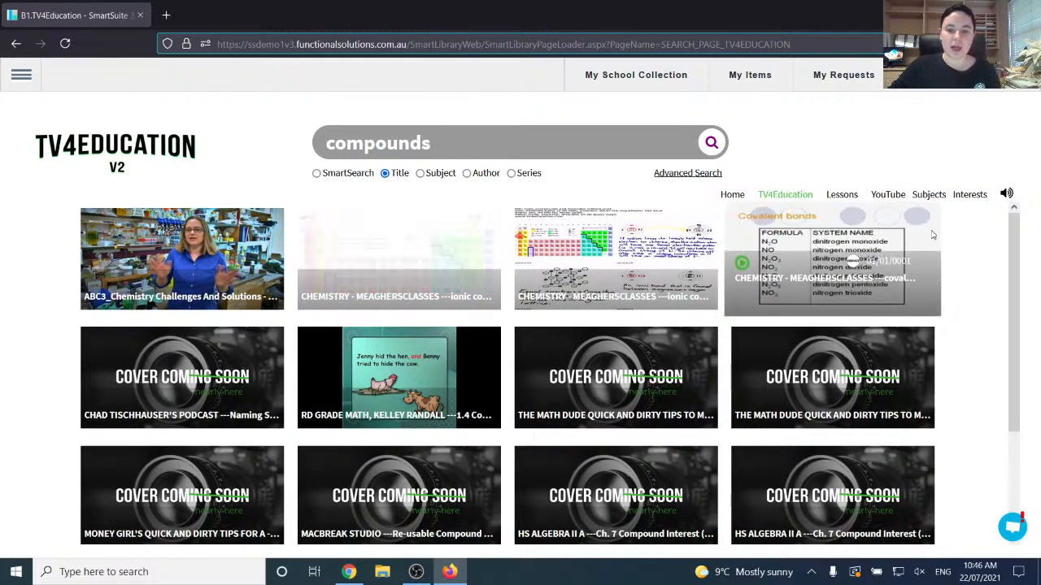
{"action": "scroll", "coordinate": [894, 244], "scroll_direction": "down", "scroll_amount": 3}
{"action": "scroll", "coordinate": [797, 243], "scroll_direction": "up", "scroll_amount": 3}
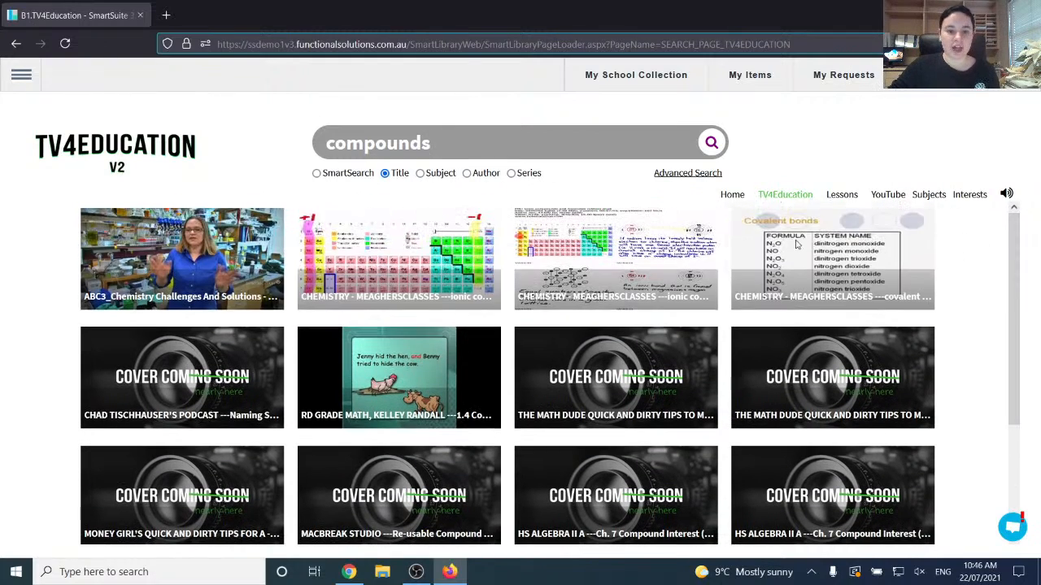
- Run the "compounds" search as a SmartSearch for comparison, and rerun it as a Title search
{"action": "left_click", "coordinate": [316, 174]}
{"action": "left_click", "coordinate": [713, 143]}
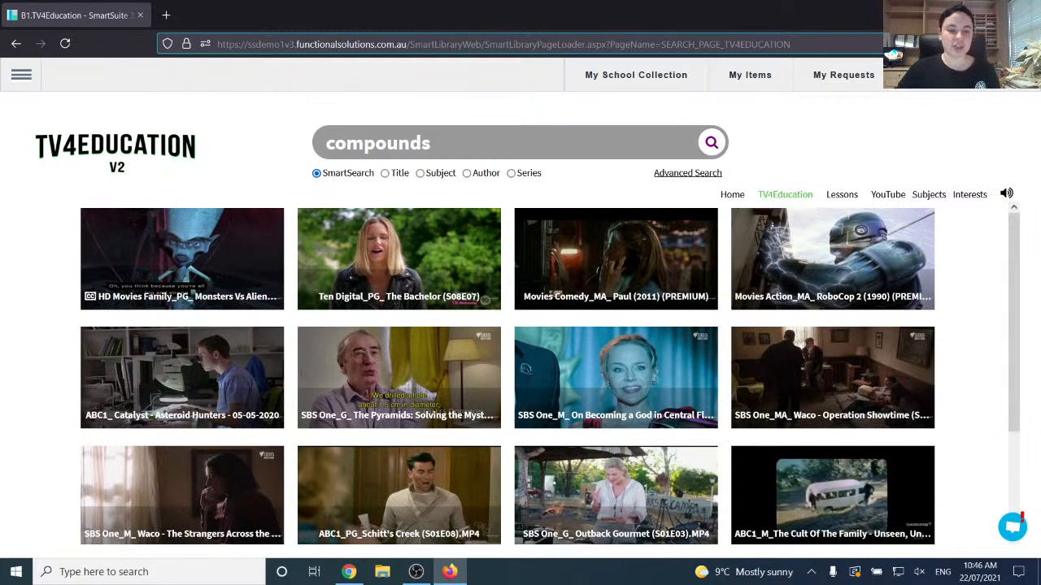
{"action": "left_click", "coordinate": [386, 174]}
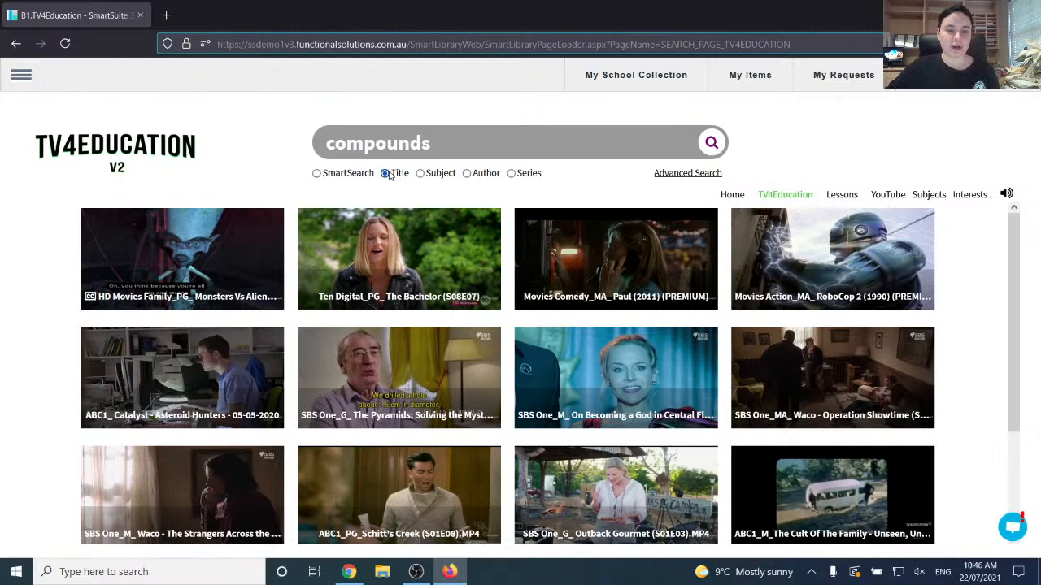
{"action": "left_click", "coordinate": [709, 146]}
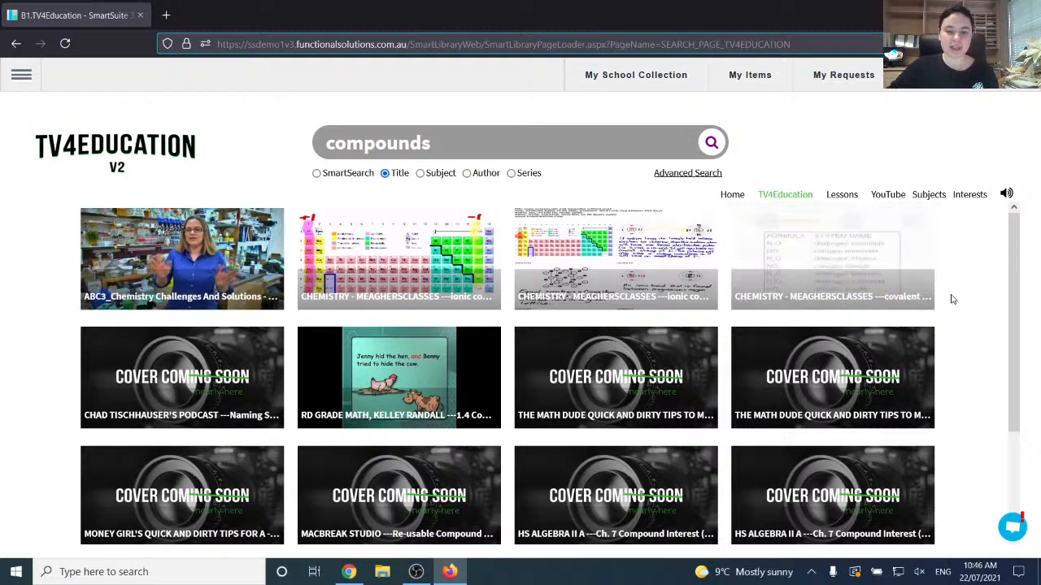
- Play the ABC3_Chemistry Challenges And Solutions video from a little over a third of the way through and add it to the saved items
{"action": "mouse_move", "coordinate": [86, 242]}
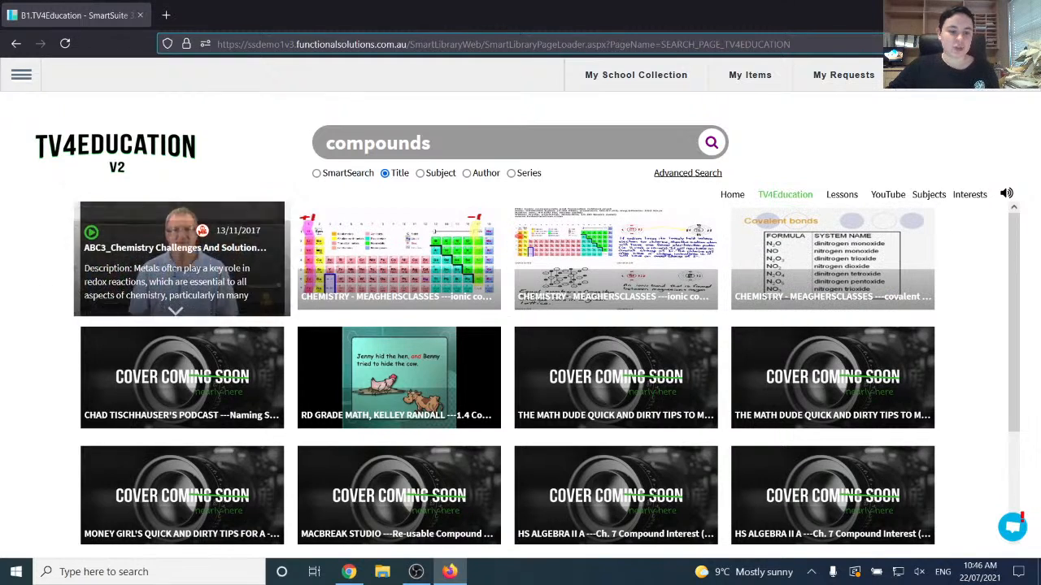
{"action": "left_click", "coordinate": [182, 262]}
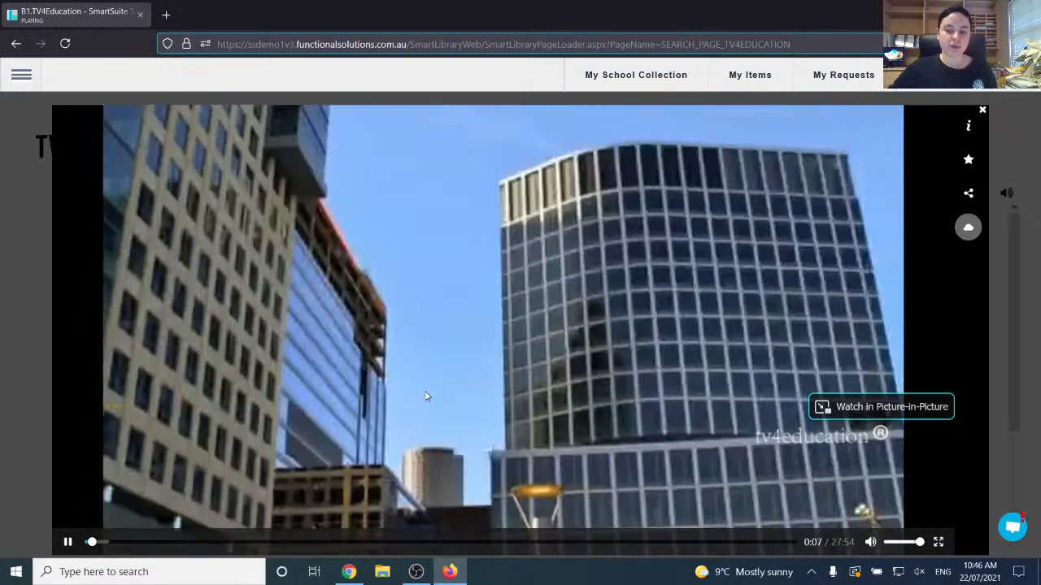
{"action": "left_click", "coordinate": [357, 548]}
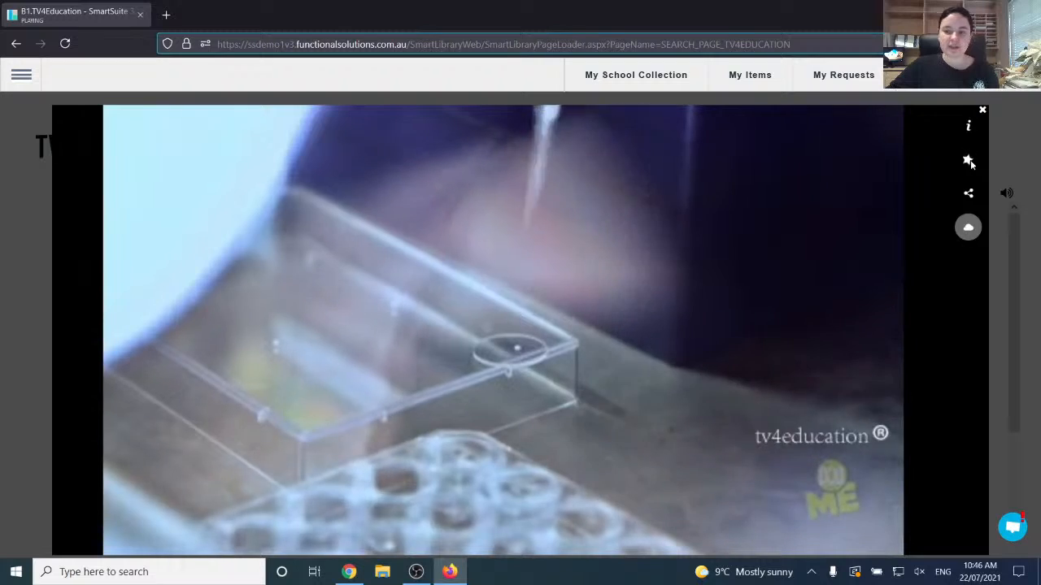
{"action": "left_click", "coordinate": [968, 160]}
{"action": "key", "text": "Return"}
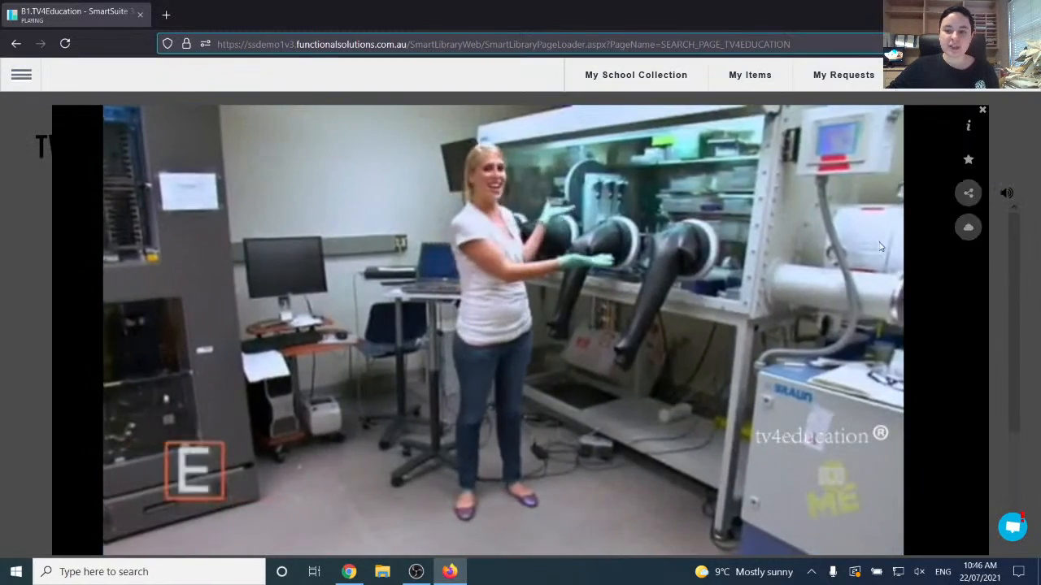
- Open the video's sharing options and set the class grade to share with to 8
{"action": "left_click", "coordinate": [968, 193]}
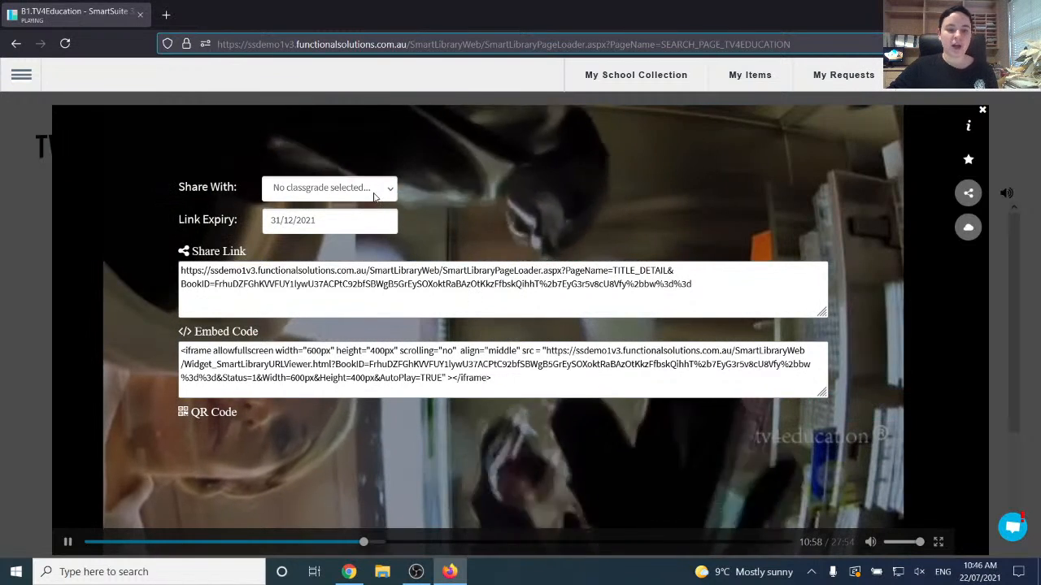
{"action": "left_click", "coordinate": [376, 189]}
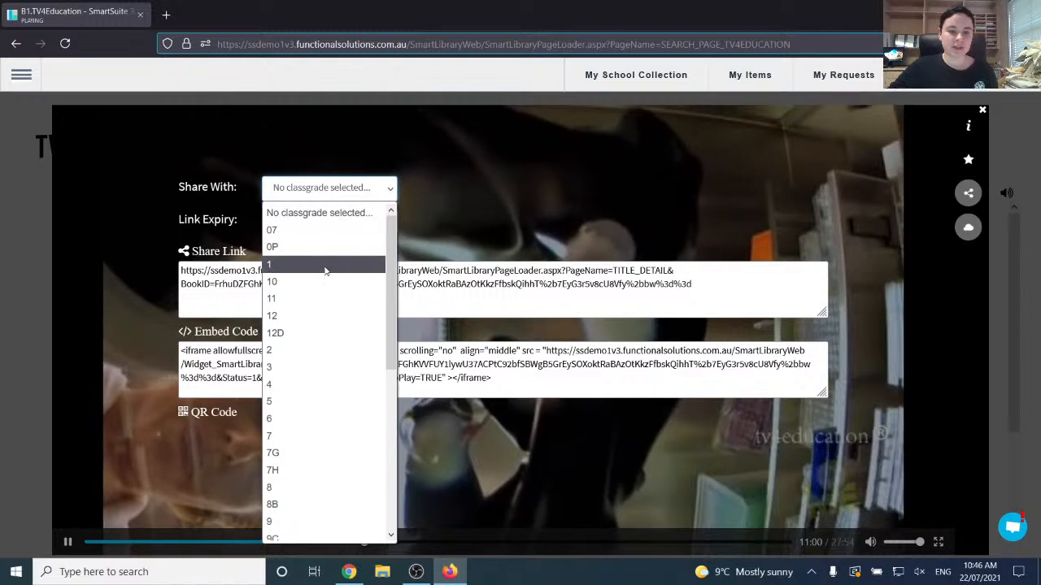
{"action": "left_click", "coordinate": [350, 189]}
{"action": "left_click", "coordinate": [349, 189]}
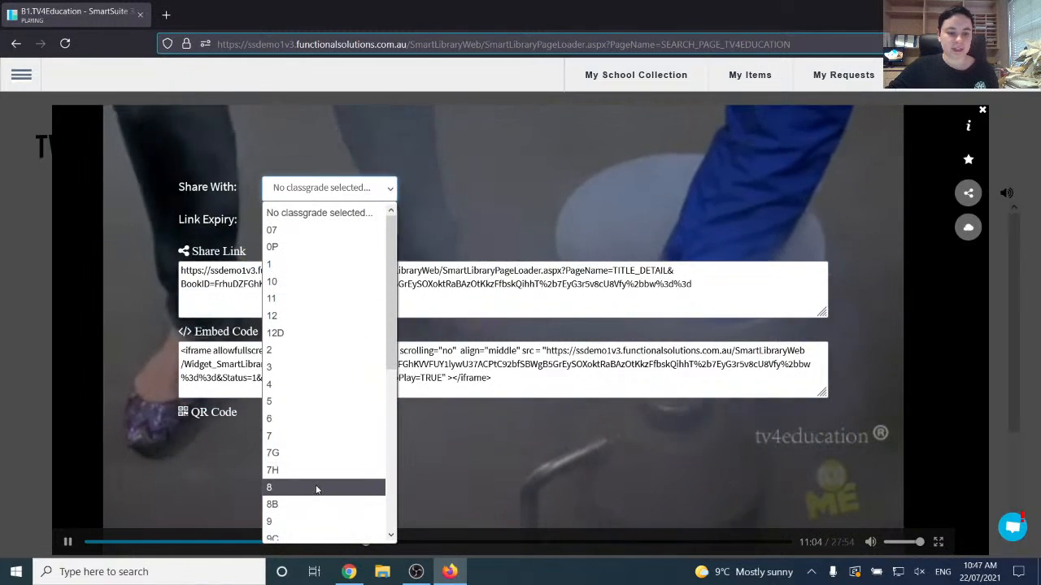
{"action": "left_click", "coordinate": [321, 487]}
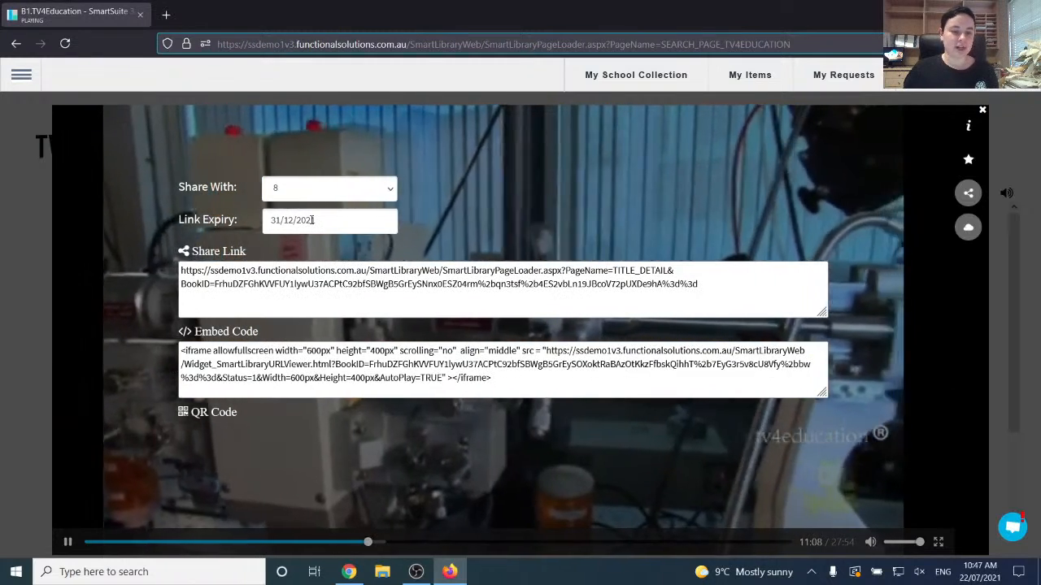
- Select the video's share link and its embed code in turn, and display its QR code
{"action": "triple_click", "coordinate": [348, 291]}
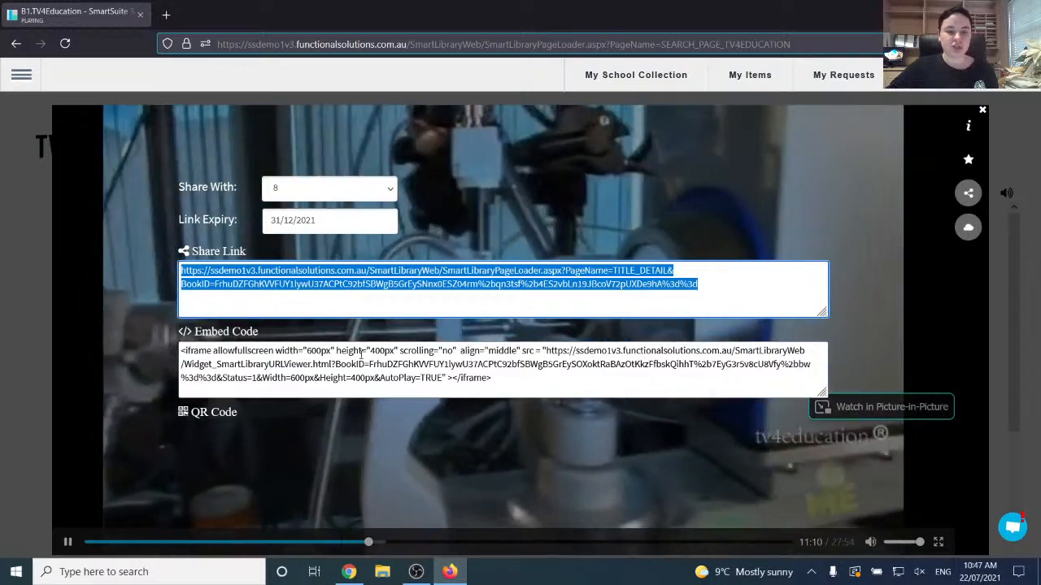
{"action": "double_click", "coordinate": [361, 354]}
{"action": "triple_click", "coordinate": [364, 352]}
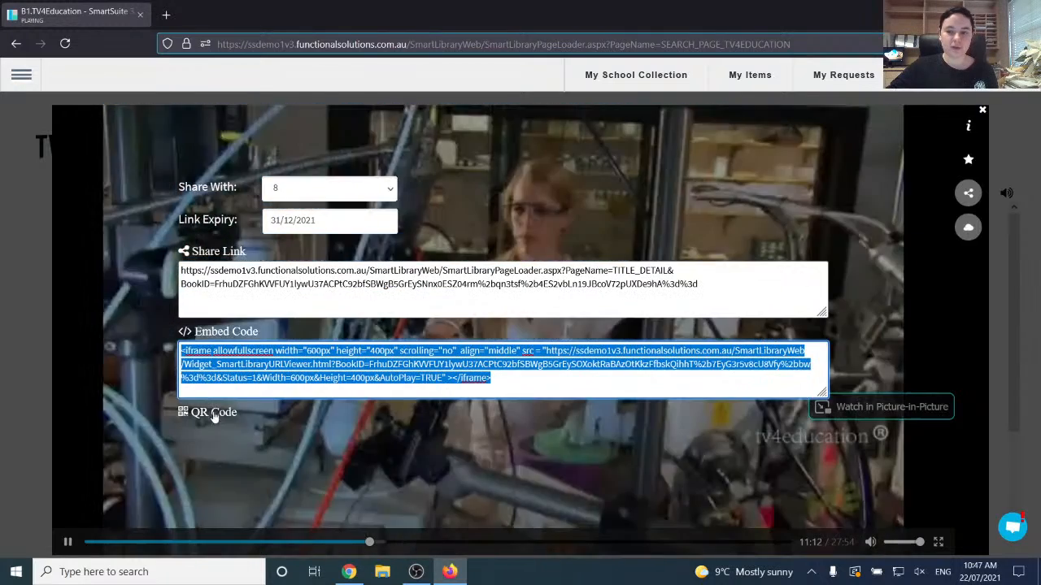
{"action": "left_click", "coordinate": [187, 415]}
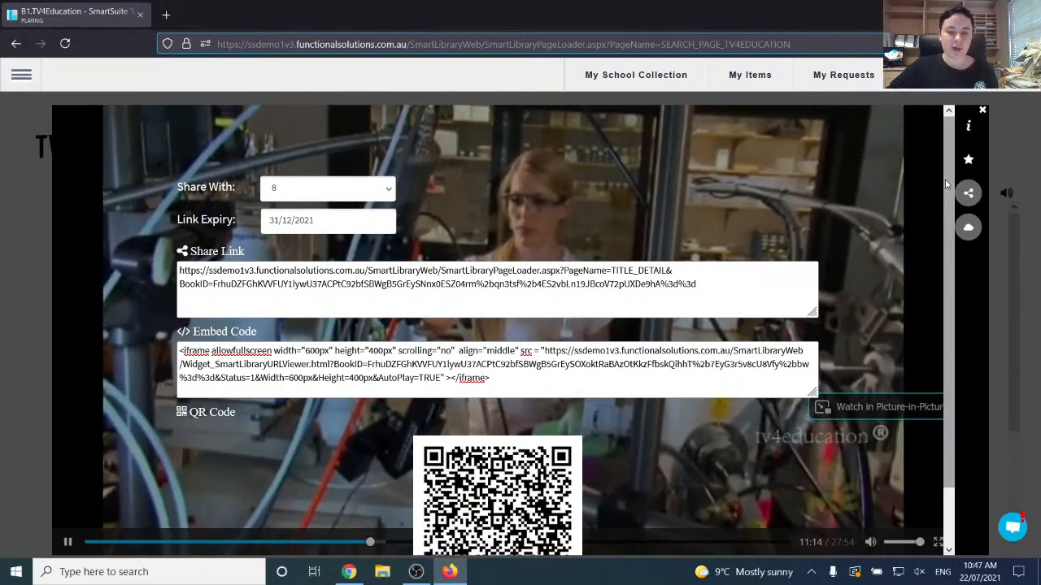
{"action": "scroll", "coordinate": [931, 307], "scroll_direction": "down", "scroll_amount": 1}
{"action": "scroll", "coordinate": [932, 307], "scroll_direction": "up", "scroll_amount": 1}
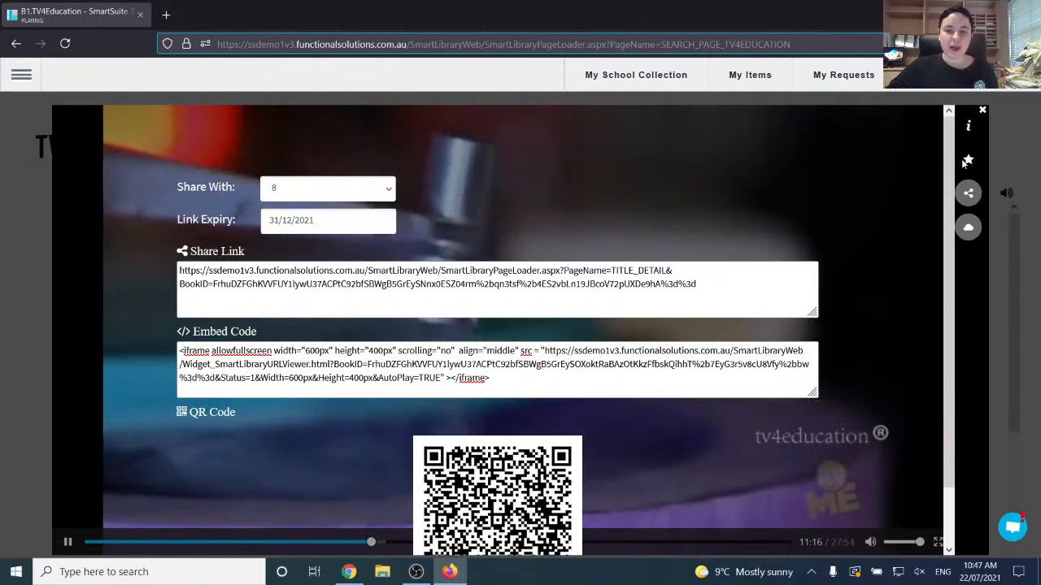
- Mark the video as a saved item again and close the video player
{"action": "left_click", "coordinate": [968, 161]}
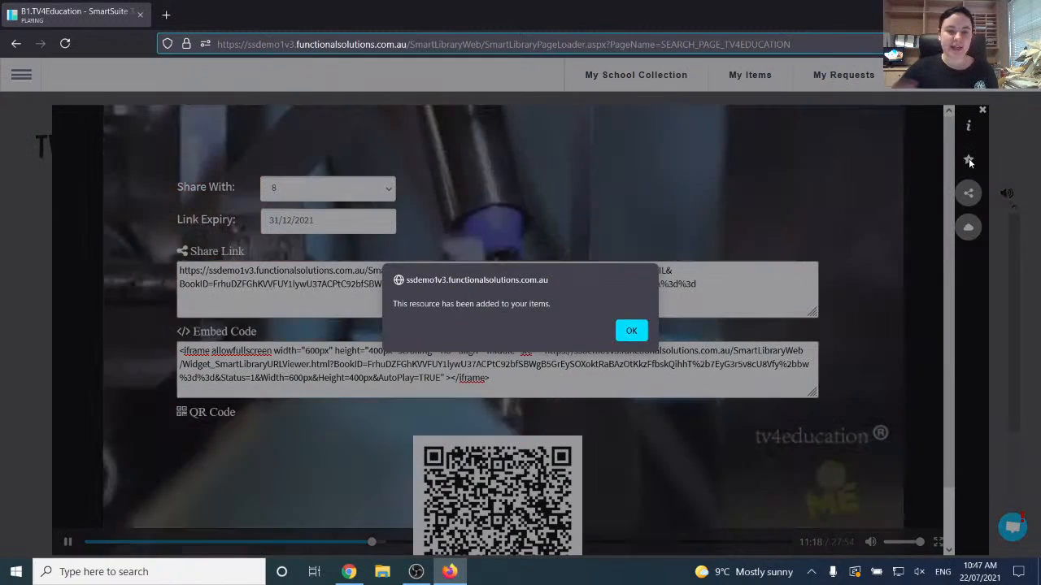
{"action": "left_click", "coordinate": [631, 330]}
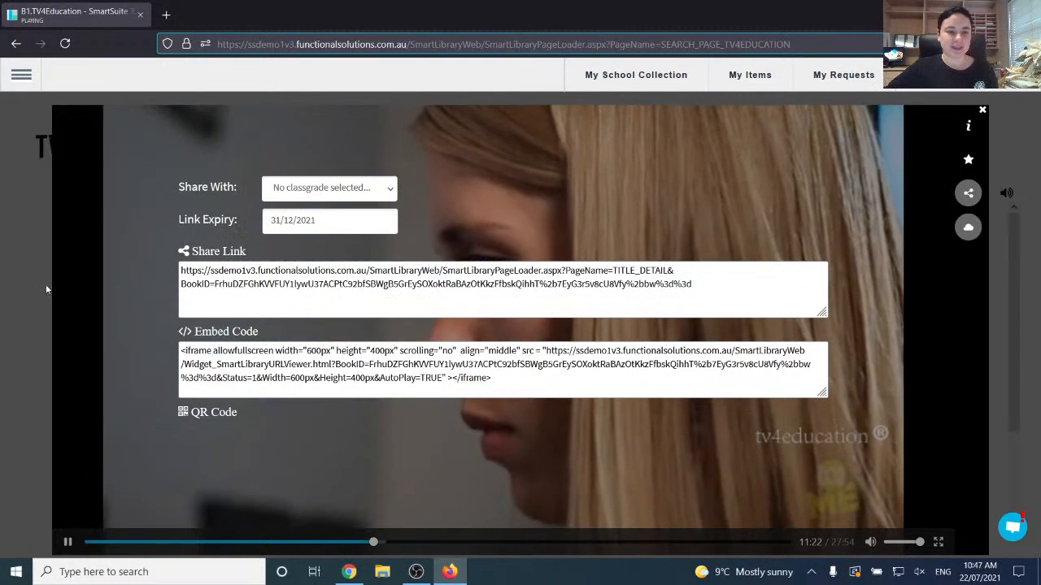
{"action": "left_click", "coordinate": [46, 283]}
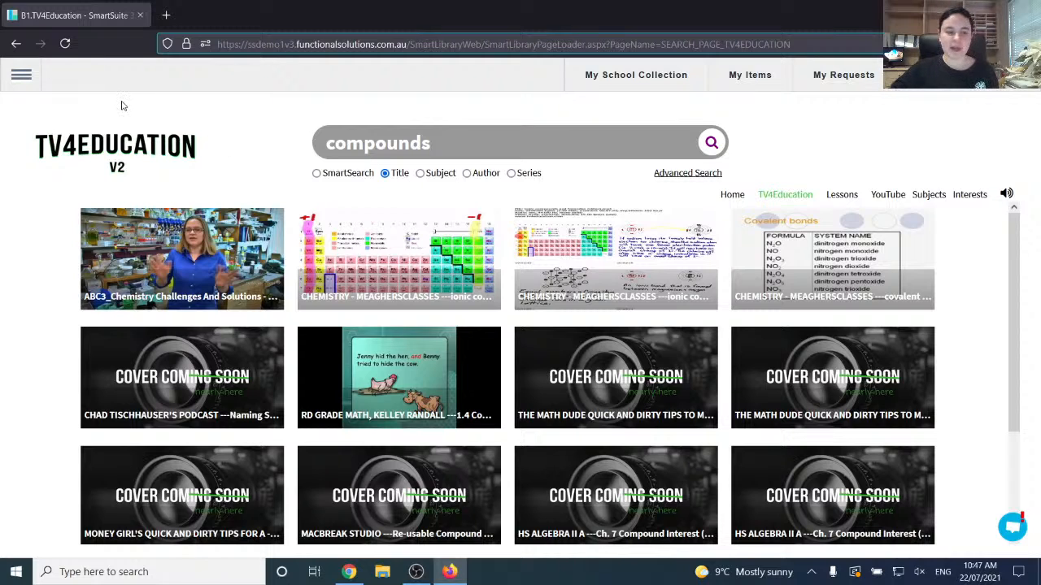
- Open the SmartClassrooms Create Lesson page in a new browser tab and switch to it
{"action": "left_click", "coordinate": [21, 81]}
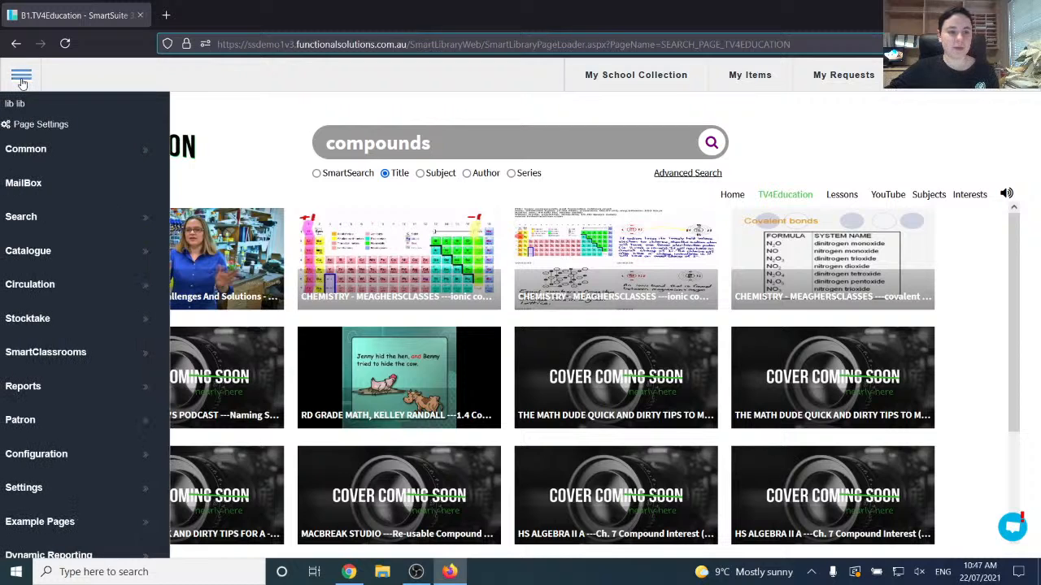
{"action": "mouse_move", "coordinate": [130, 352]}
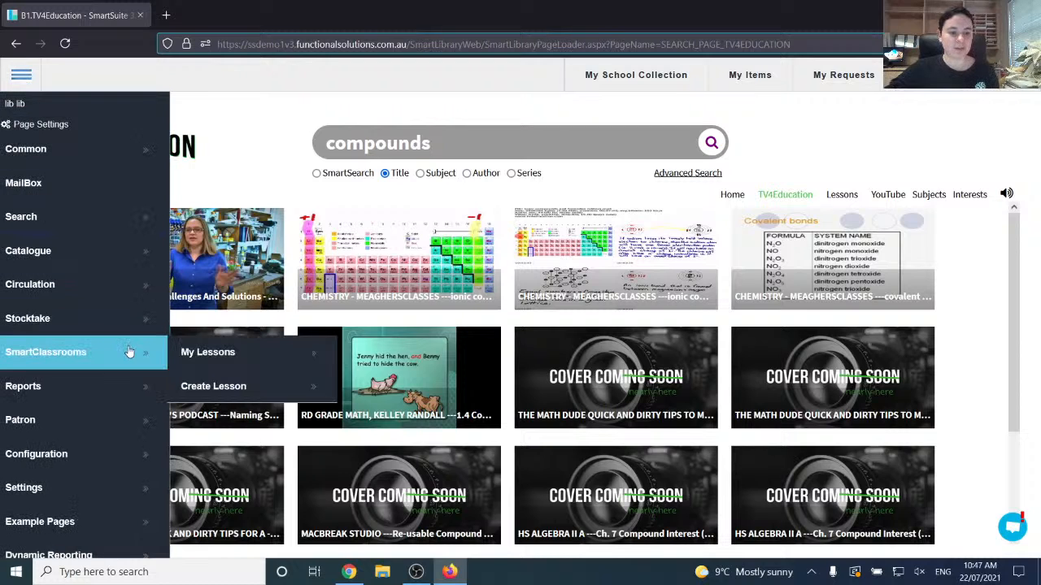
{"action": "right_click", "coordinate": [225, 394]}
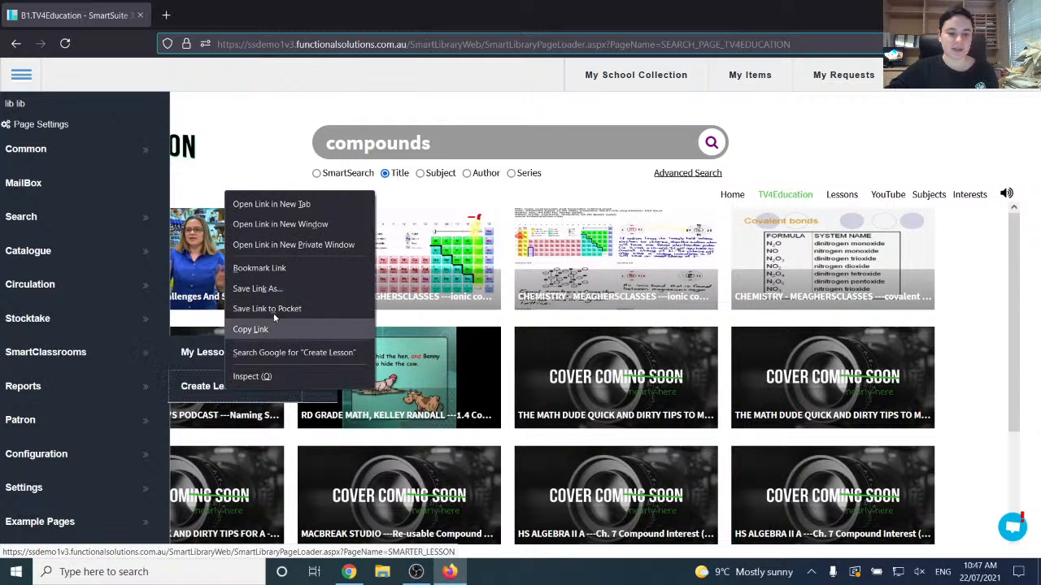
{"action": "left_click", "coordinate": [267, 202]}
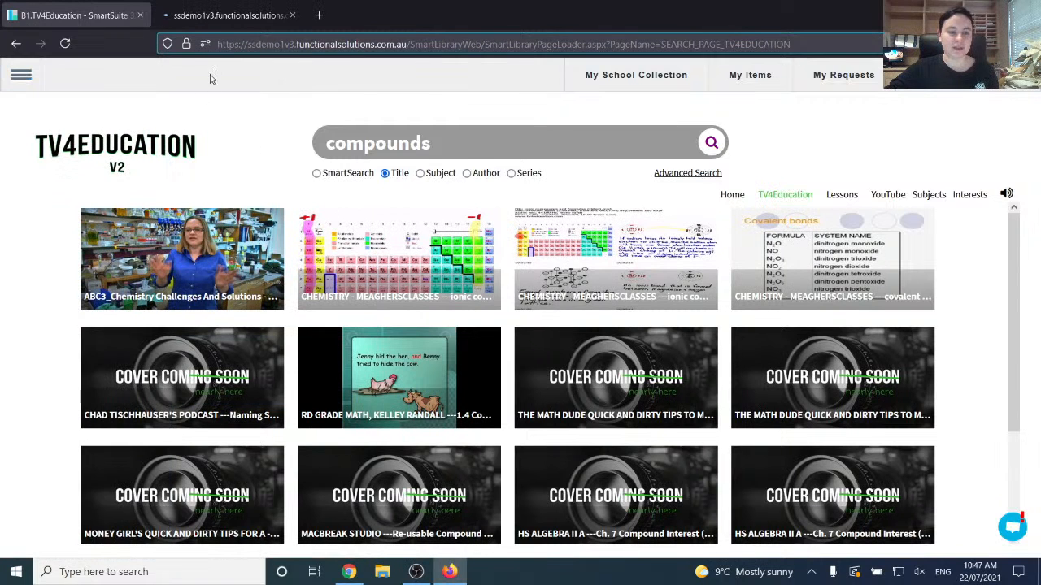
{"action": "left_click", "coordinate": [219, 15]}
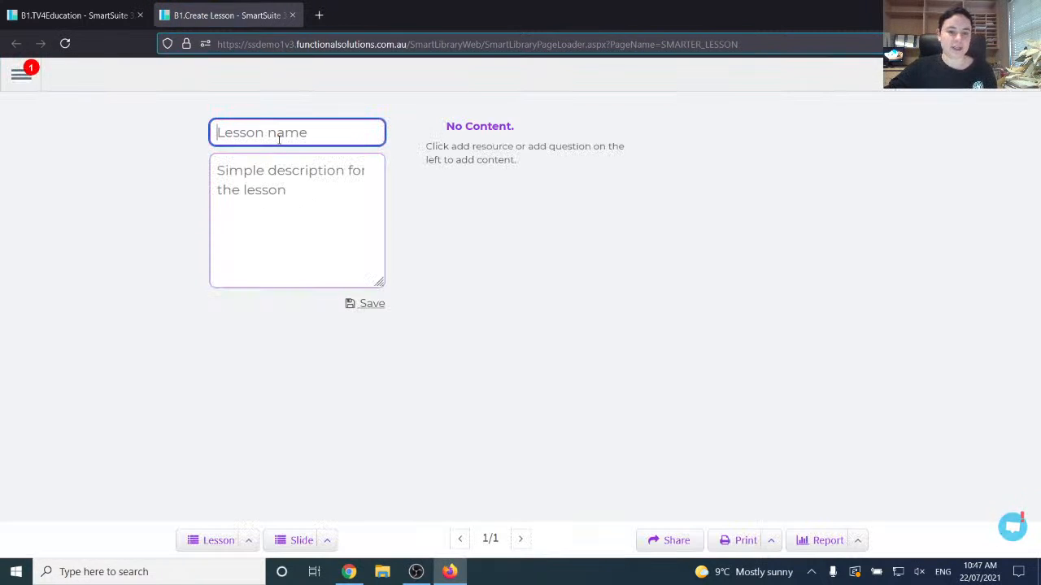
- Name the new lesson "Compounds, elements and mixures."
{"action": "type", "text": "Compou"}
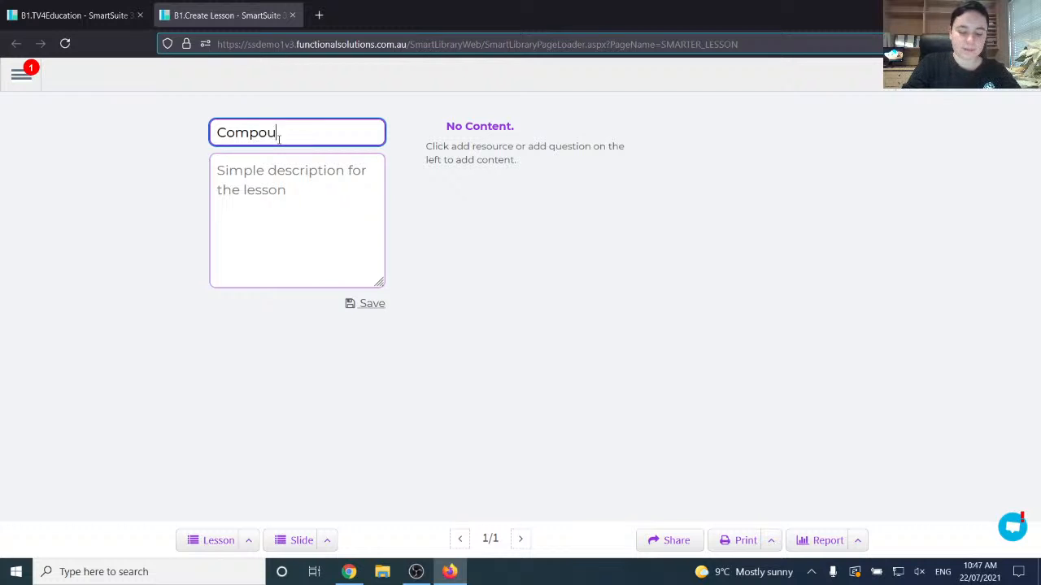
{"action": "type", "text": "nds, element"}
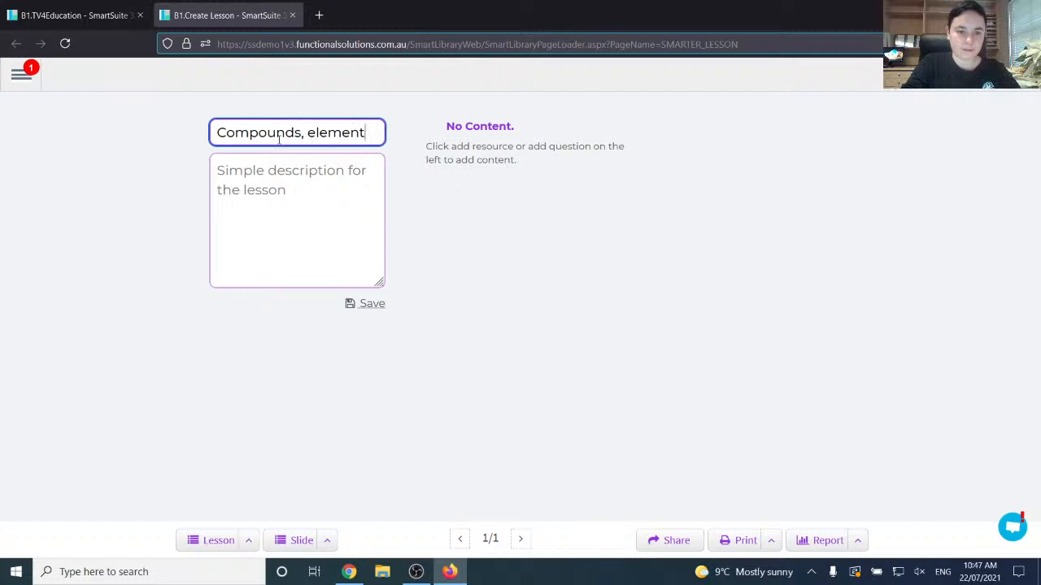
{"action": "type", "text": "s and mixures"}
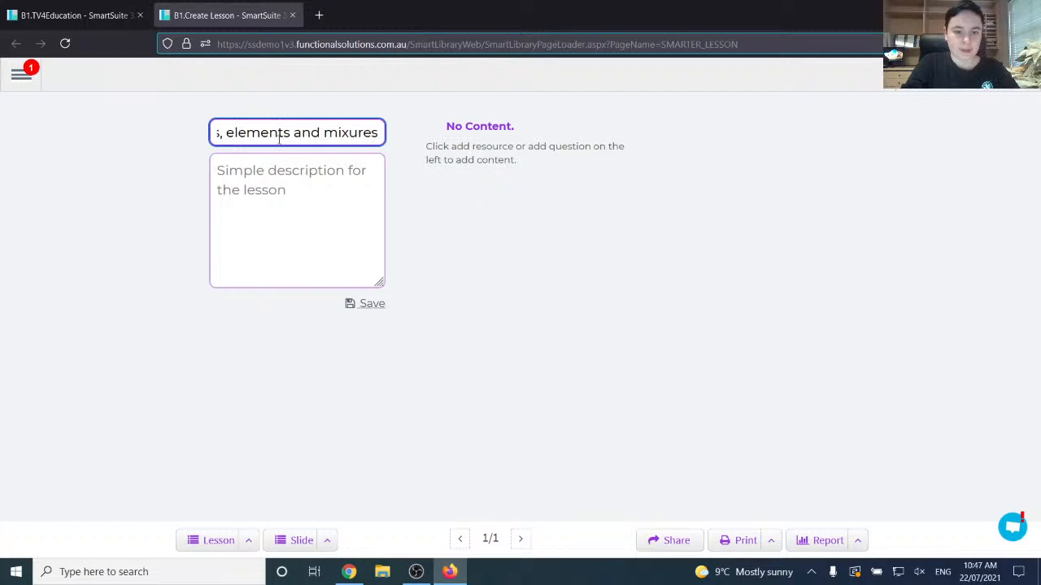
{"action": "type", "text": "."}
- Describe the lesson as "Science lessons for year 8 students." and save its details
{"action": "left_click", "coordinate": [255, 180]}
{"action": "type", "text": "Sci"}
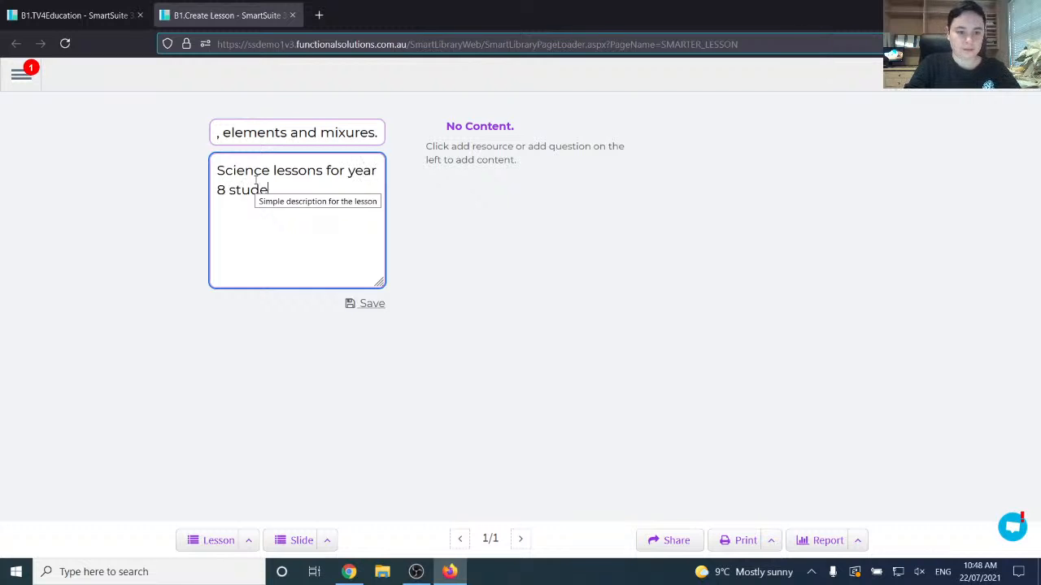
{"action": "left_click", "coordinate": [370, 304]}
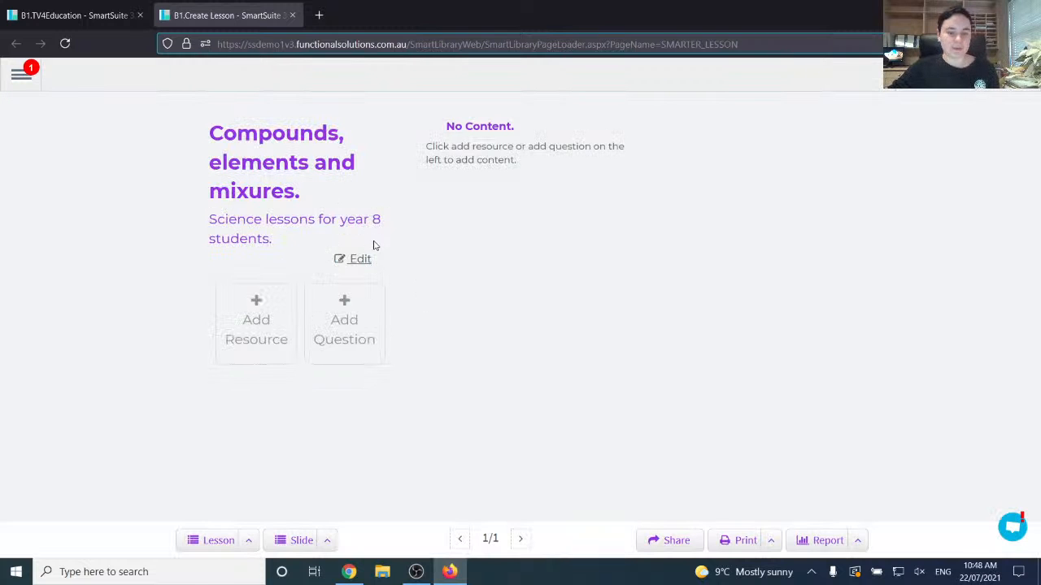
{"action": "left_click", "coordinate": [73, 14]}
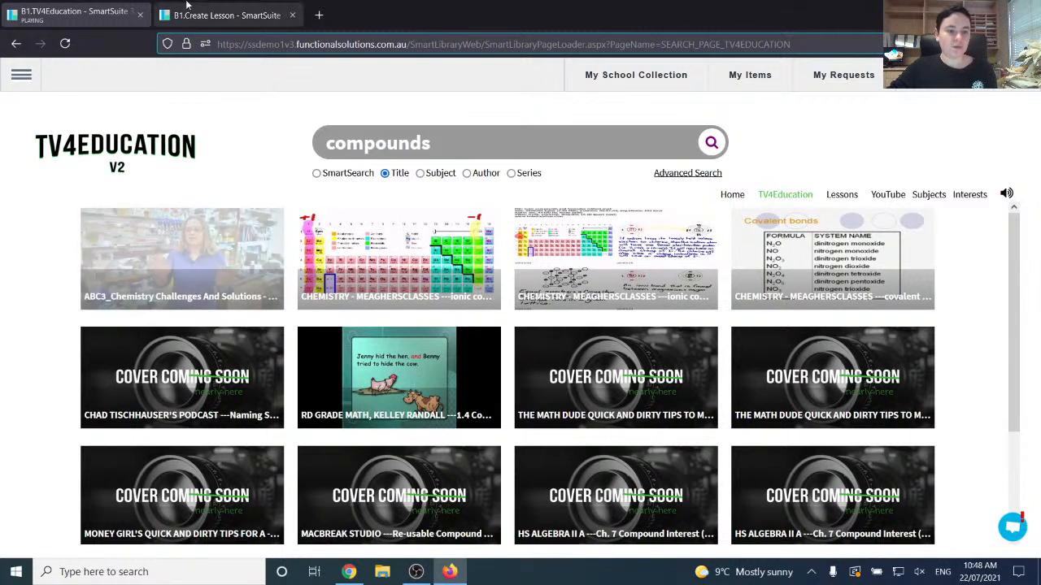
{"action": "left_click", "coordinate": [224, 15]}
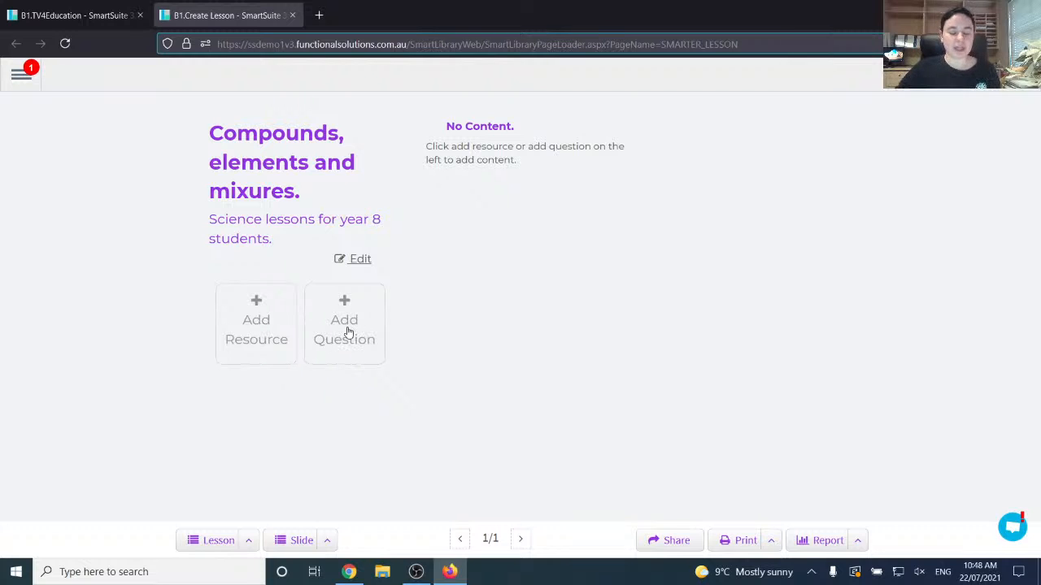
- Start adding a resource to the lesson and look through the Curated Youtube, Youtube and URLs sources, ending on TV4Education
{"action": "left_click", "coordinate": [244, 306]}
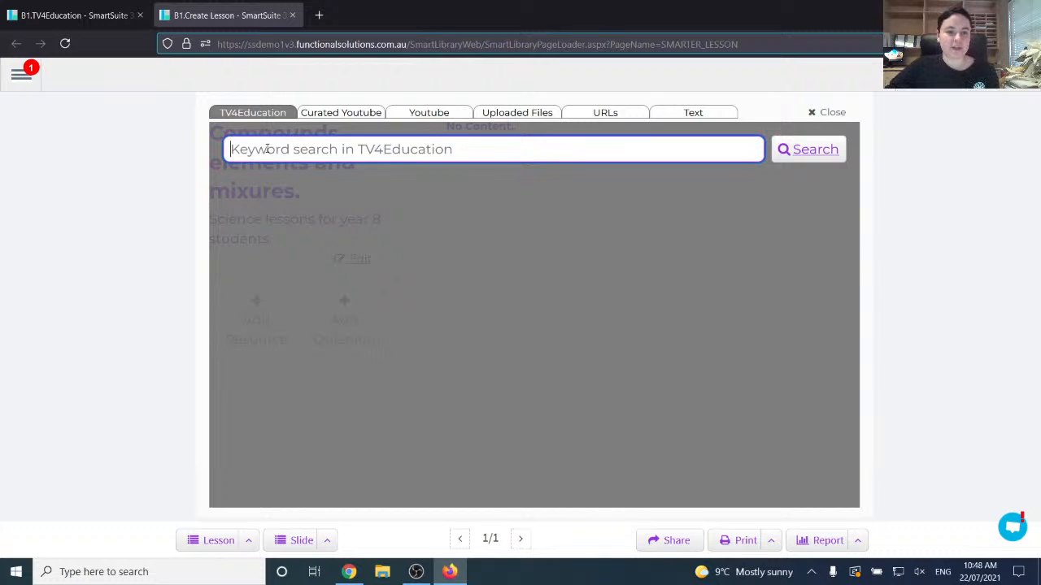
{"action": "left_click", "coordinate": [346, 115]}
{"action": "left_click", "coordinate": [426, 115]}
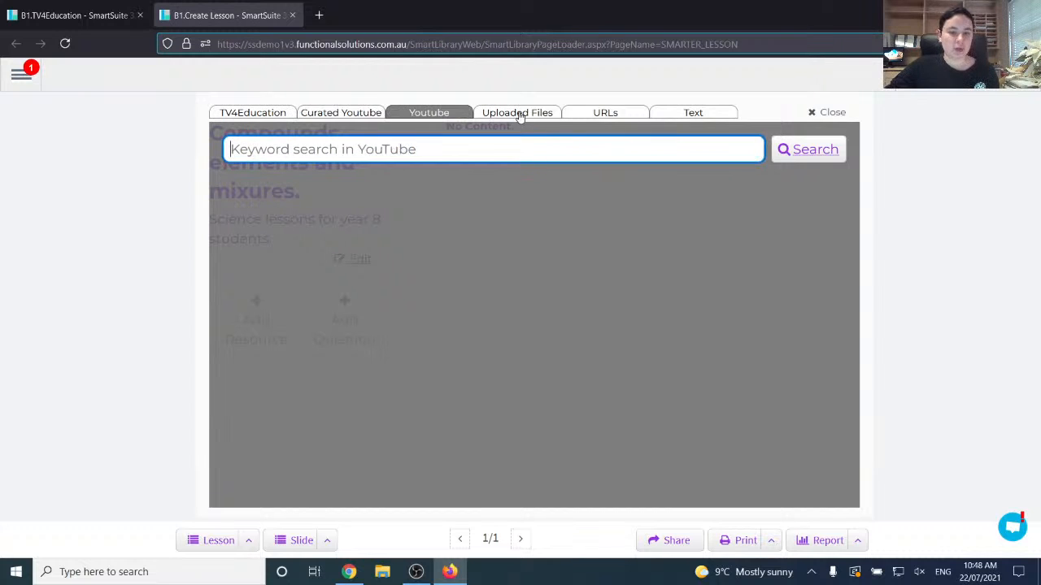
{"action": "left_click", "coordinate": [661, 117]}
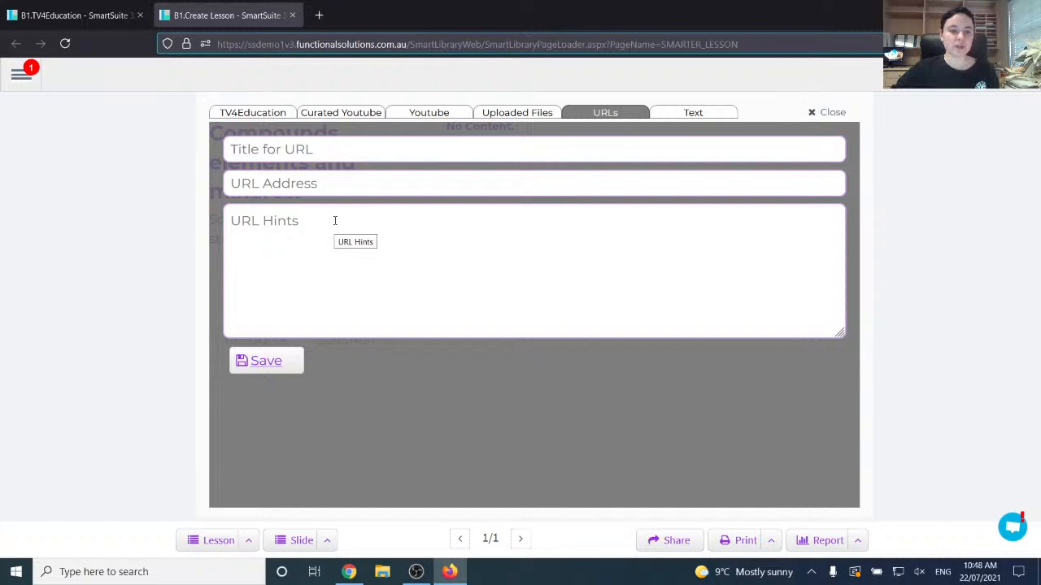
{"action": "left_click", "coordinate": [347, 143]}
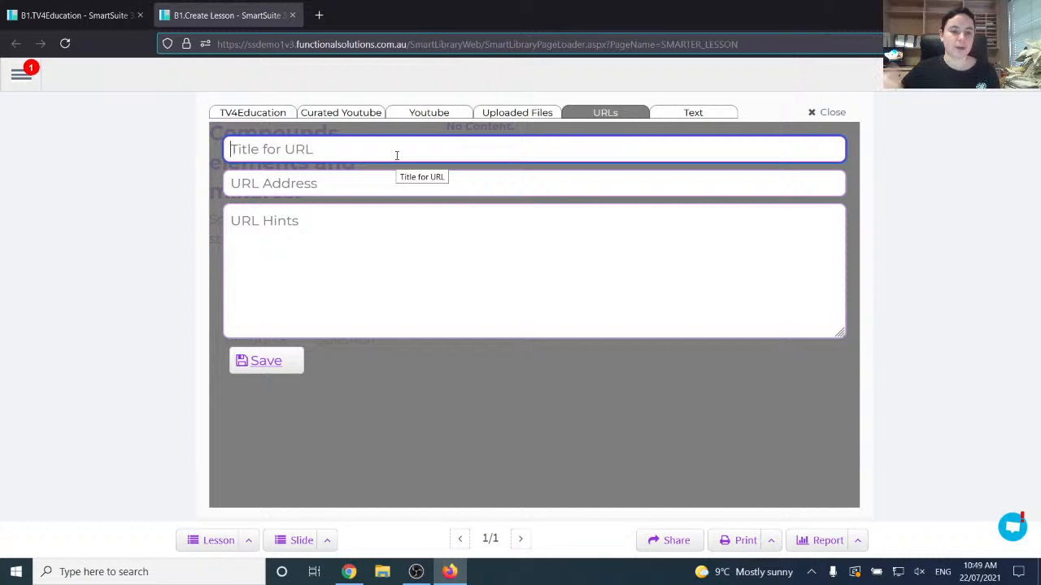
{"action": "left_click", "coordinate": [244, 114]}
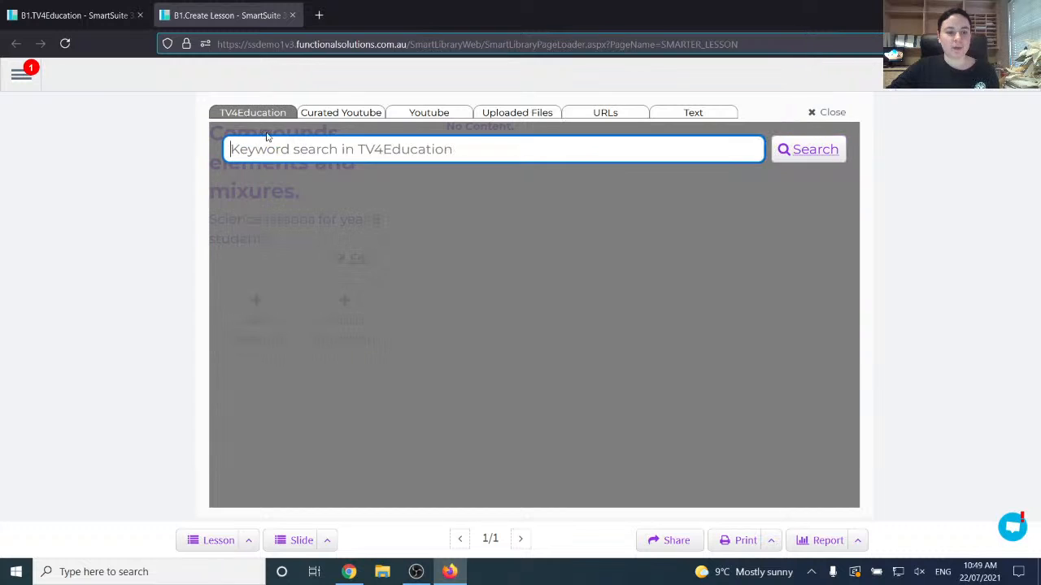
- Copy the full title of the ABC3 Chemistry Challenges And Solutions video from the TV4Education page and return to the lesson
{"action": "left_click", "coordinate": [92, 14]}
{"action": "left_click", "coordinate": [231, 226]}
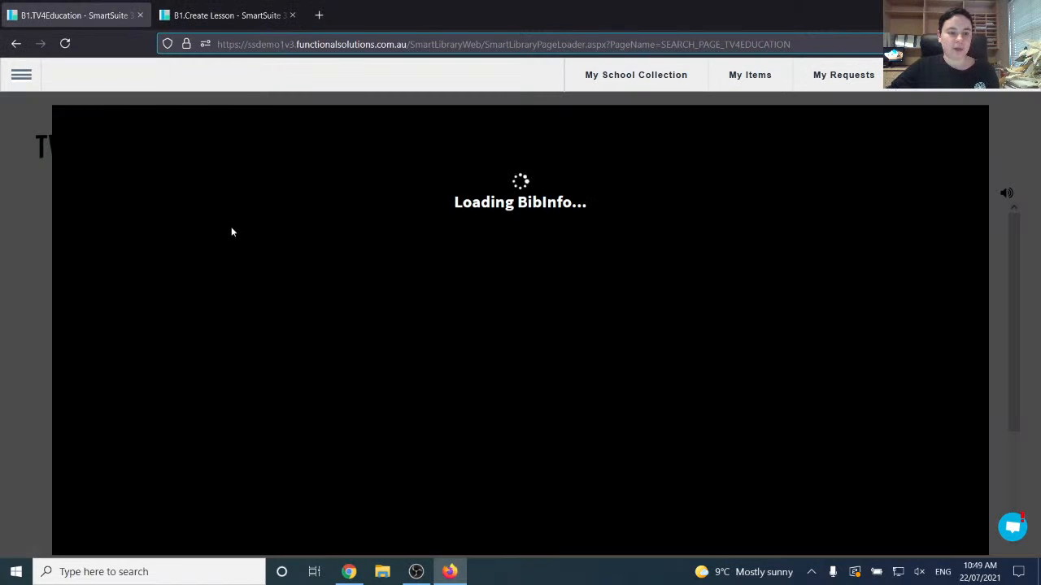
{"action": "triple_click", "coordinate": [364, 163]}
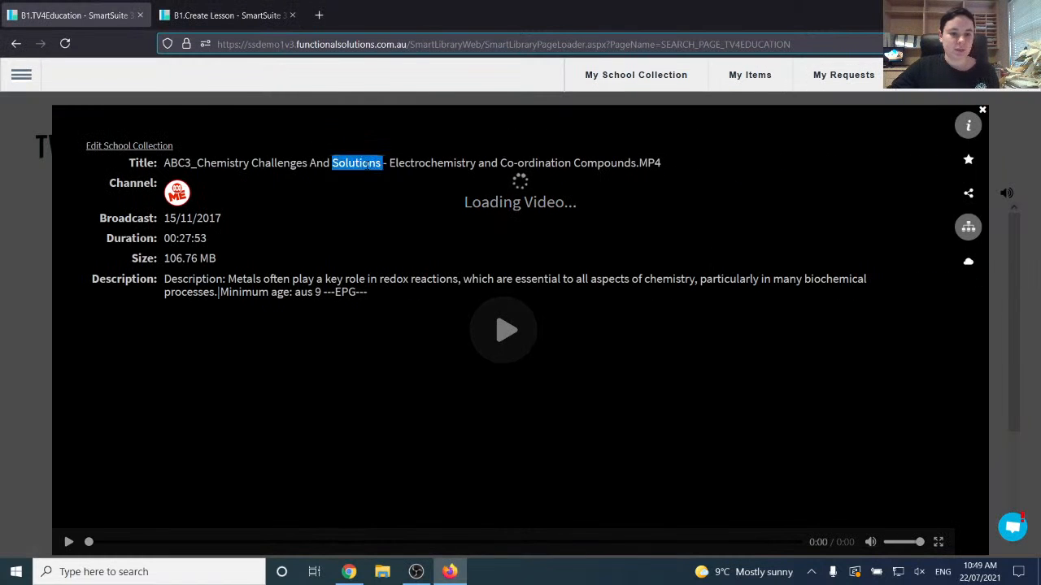
{"action": "right_click", "coordinate": [367, 170]}
{"action": "left_click", "coordinate": [384, 180]}
{"action": "key", "text": "Escape"}
{"action": "left_click", "coordinate": [220, 15]}
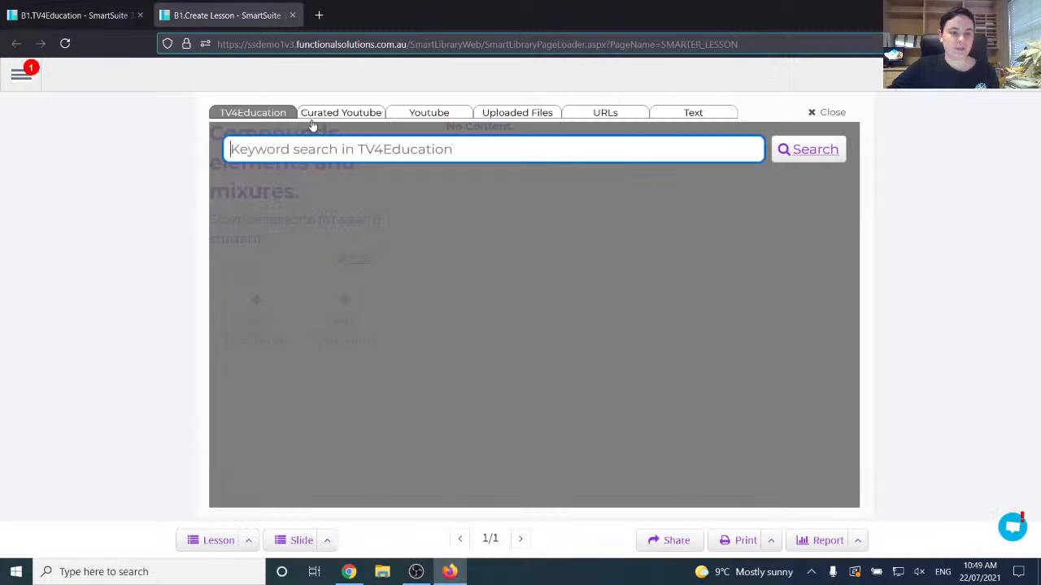
- Search TV4Education for the copied video title and add the matching video to the lesson
{"action": "right_click", "coordinate": [323, 143]}
{"action": "right_click", "coordinate": [265, 135]}
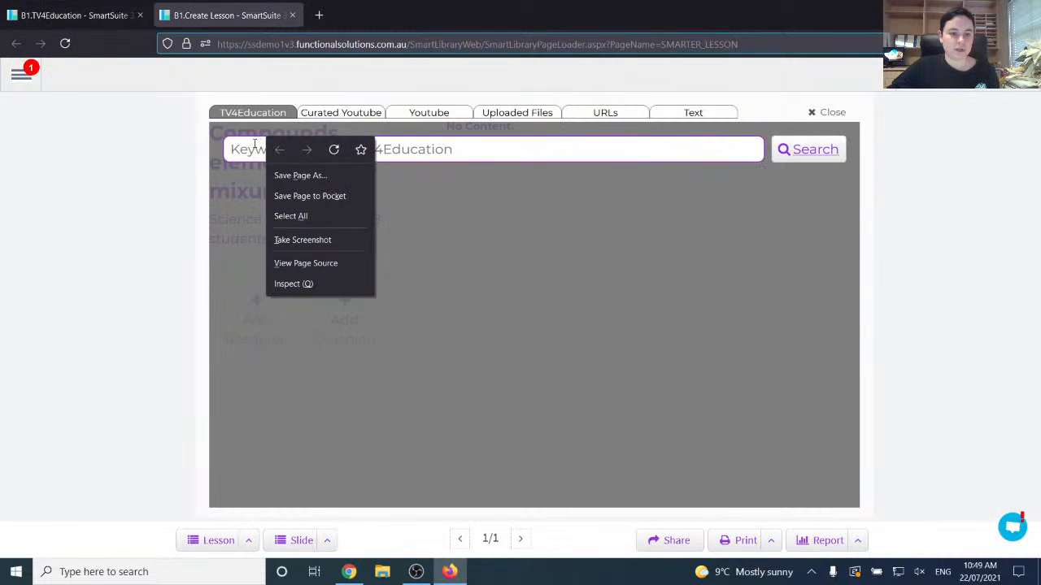
{"action": "right_click", "coordinate": [255, 146]}
{"action": "left_click", "coordinate": [289, 288]}
{"action": "left_click", "coordinate": [809, 153]}
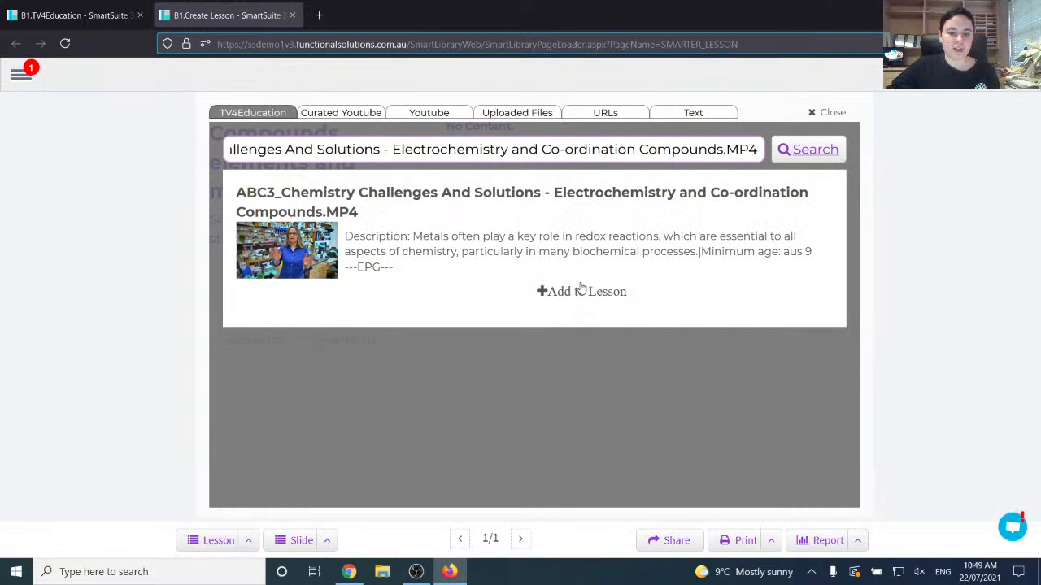
{"action": "left_click", "coordinate": [572, 298]}
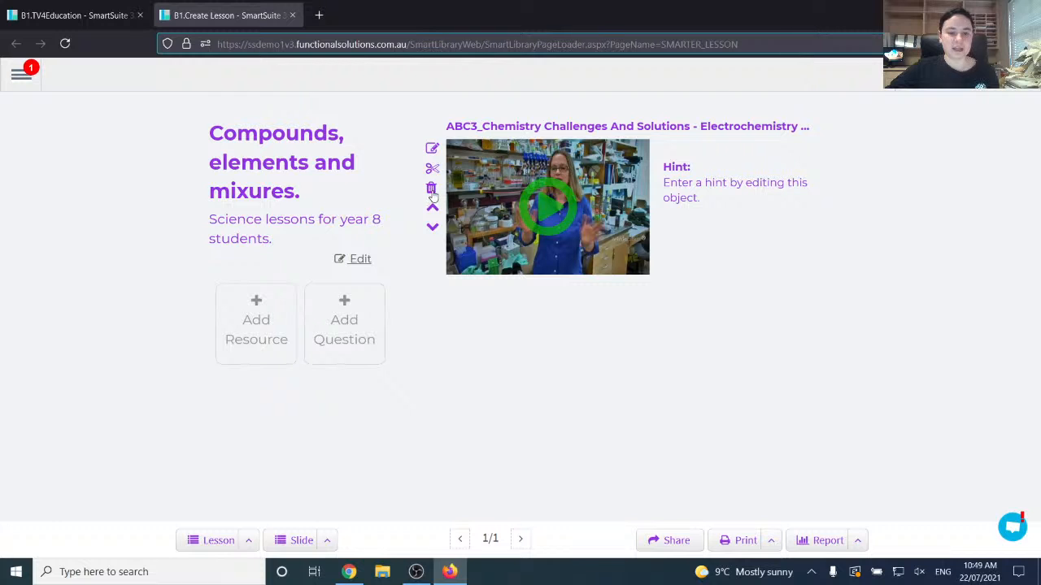
- Edit the video resource's title, removing the ending "MP4" and the prefix "ABC3_"
{"action": "left_click", "coordinate": [431, 149]}
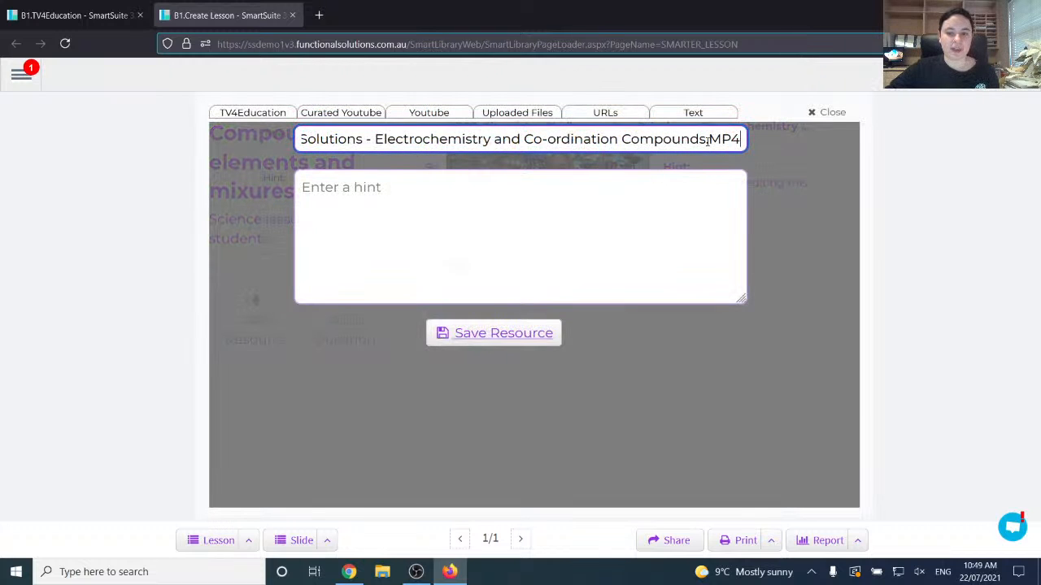
{"action": "left_click_drag", "start_coordinate": [707, 140], "coordinate": [796, 157]}
{"action": "key", "text": "BackSpace"}
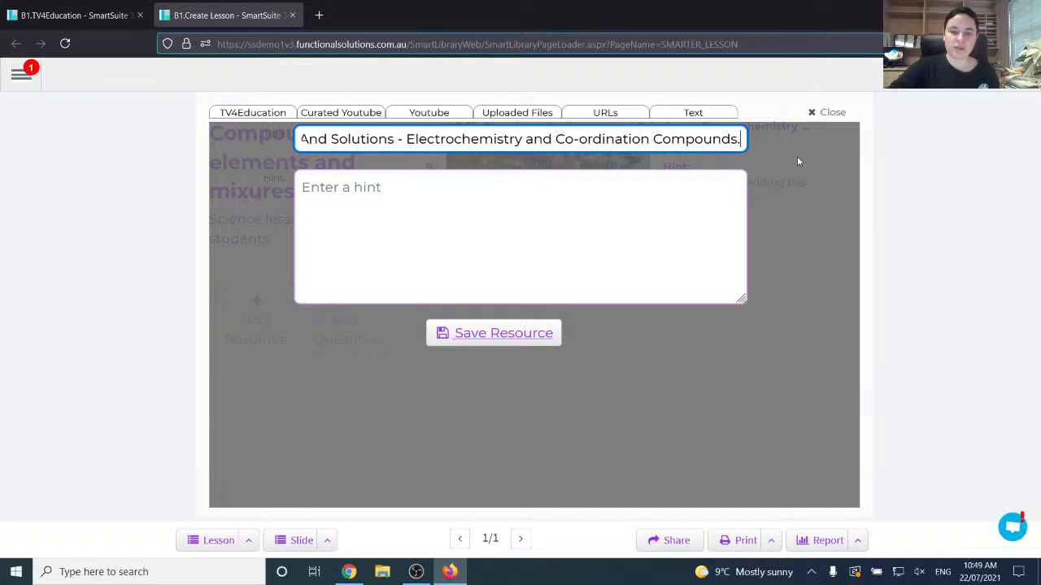
{"action": "left_click", "coordinate": [302, 135]}
{"action": "left_click", "coordinate": [296, 135]}
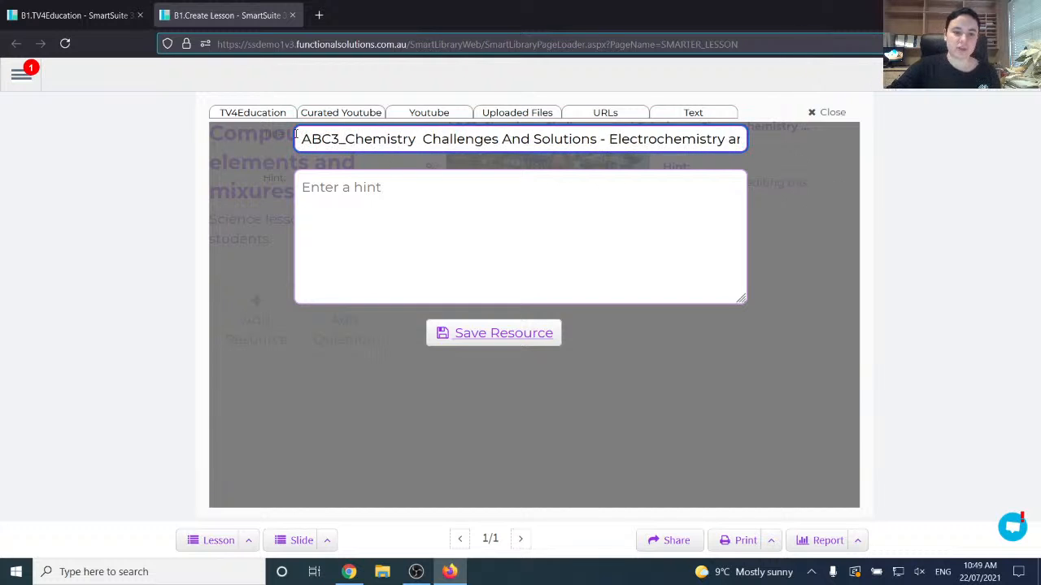
{"action": "left_click_drag", "start_coordinate": [296, 135], "coordinate": [353, 138]}
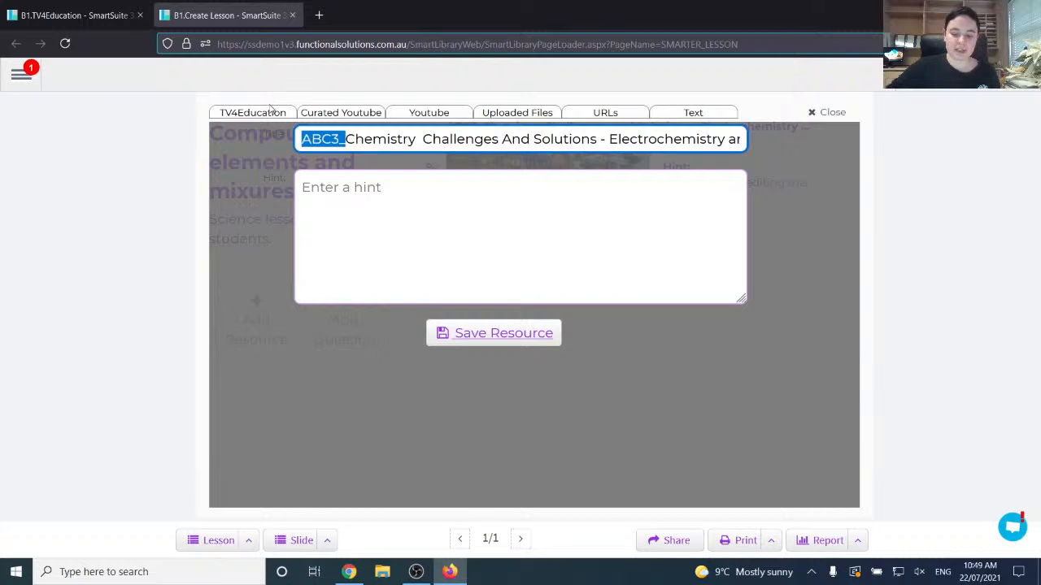
{"action": "key", "text": "BackSpace"}
- Give the video resource the hint "Please watch before class on Monday." and save the resource
{"action": "left_click", "coordinate": [398, 187]}
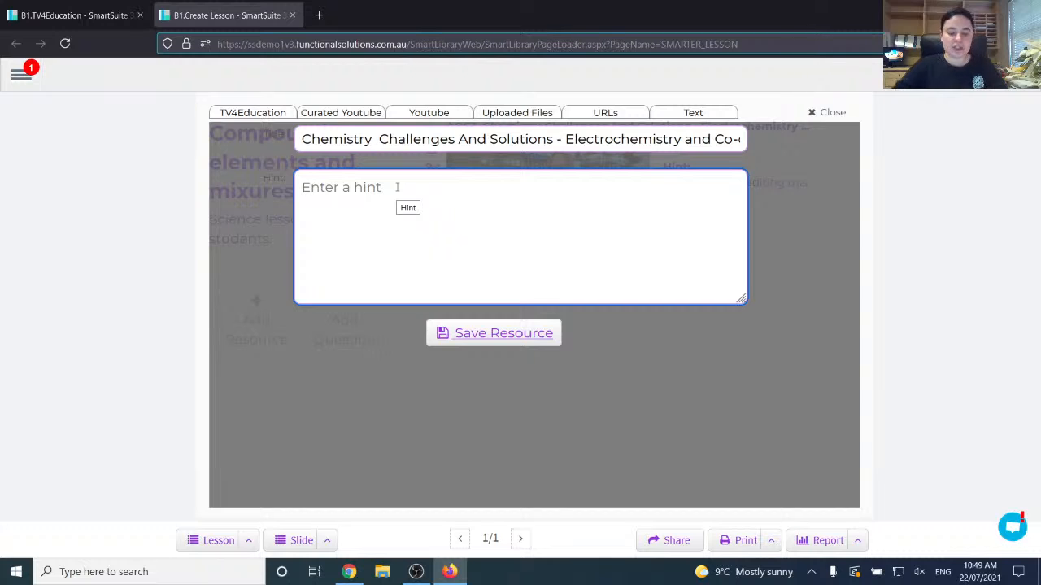
{"action": "type", "text": "Please "}
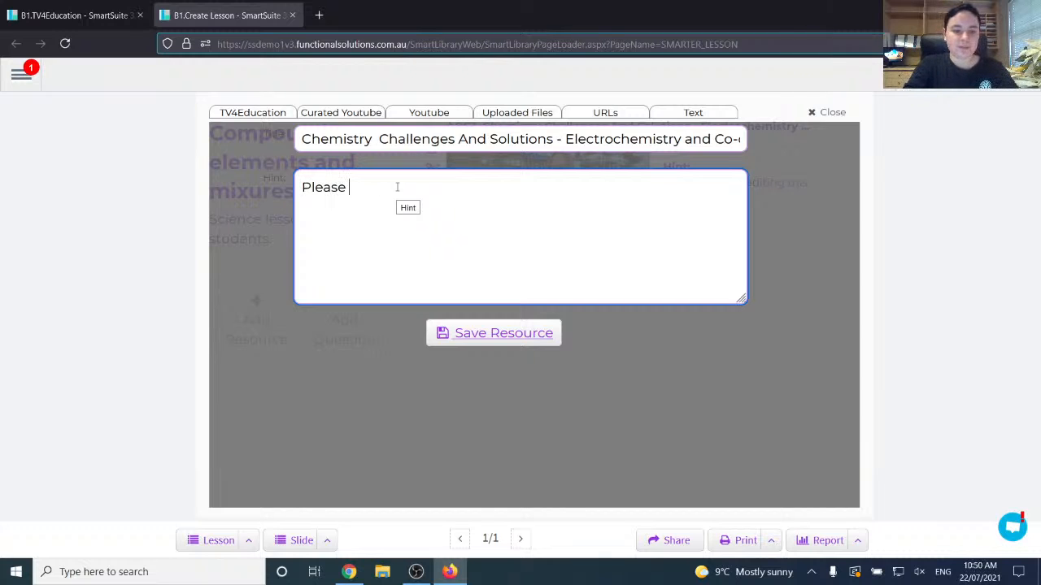
{"action": "type", "text": "watch befor"}
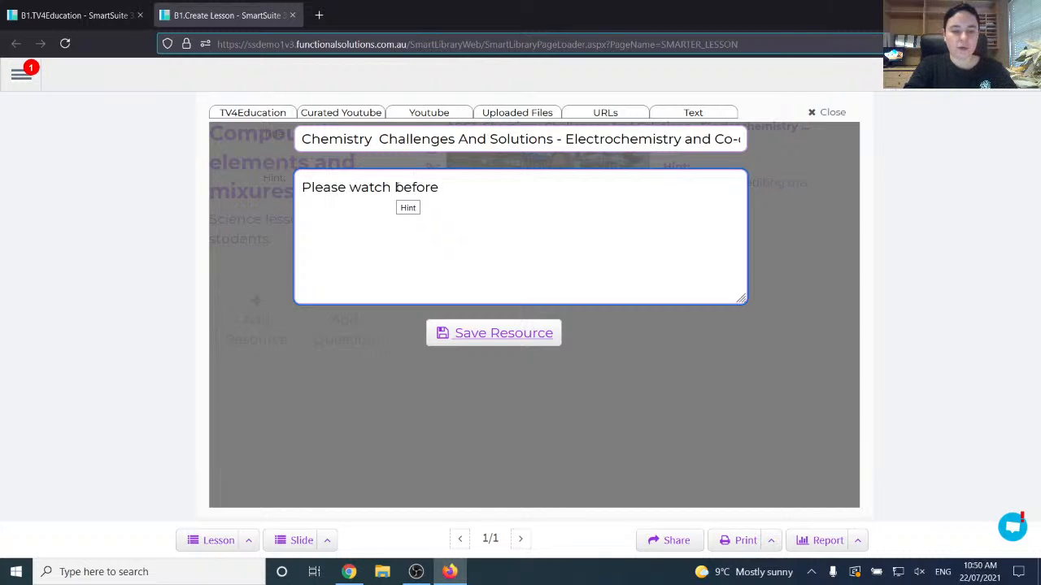
{"action": "type", "text": "e "}
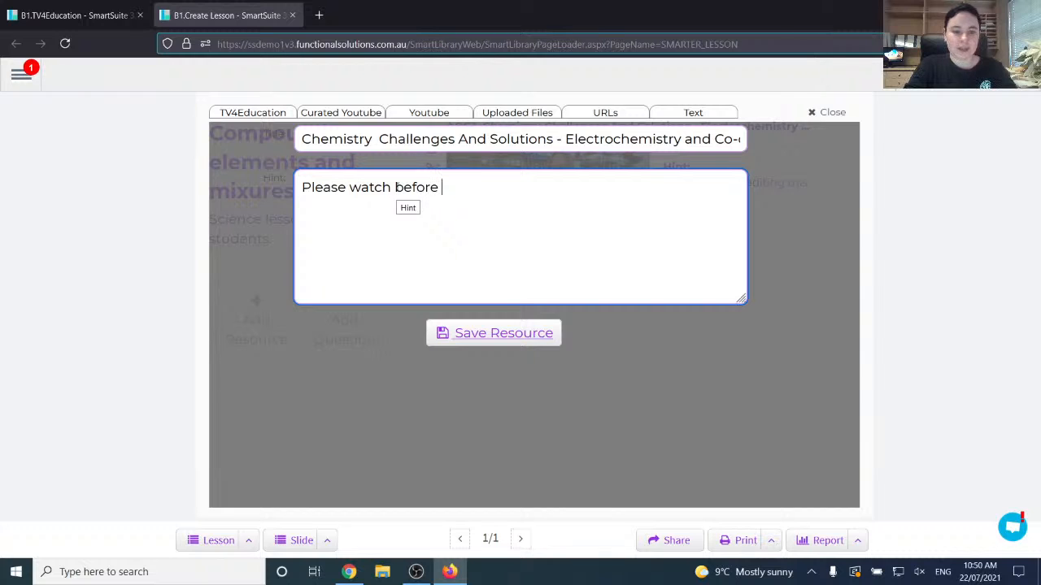
{"action": "type", "text": "class on Monay"}
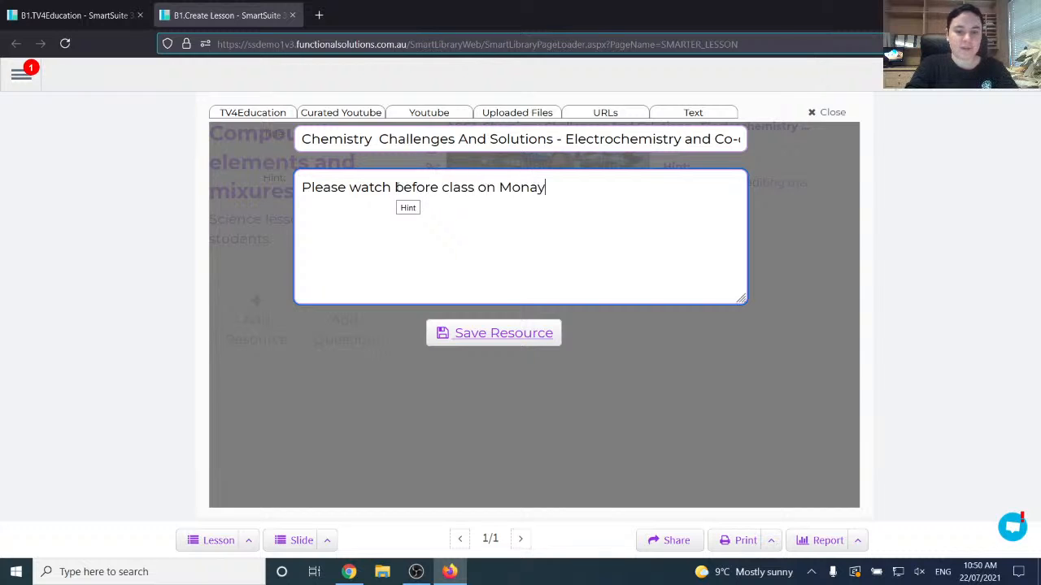
{"action": "key", "text": "BackSpace"}
{"action": "key", "text": "BackSpace"}
{"action": "type", "text": "day."}
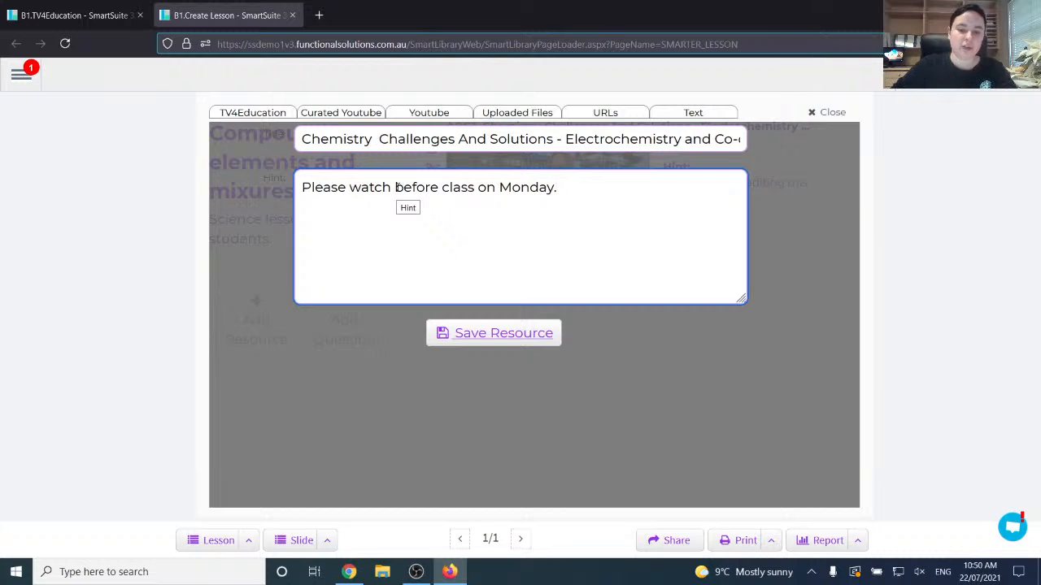
{"action": "left_click", "coordinate": [497, 333]}
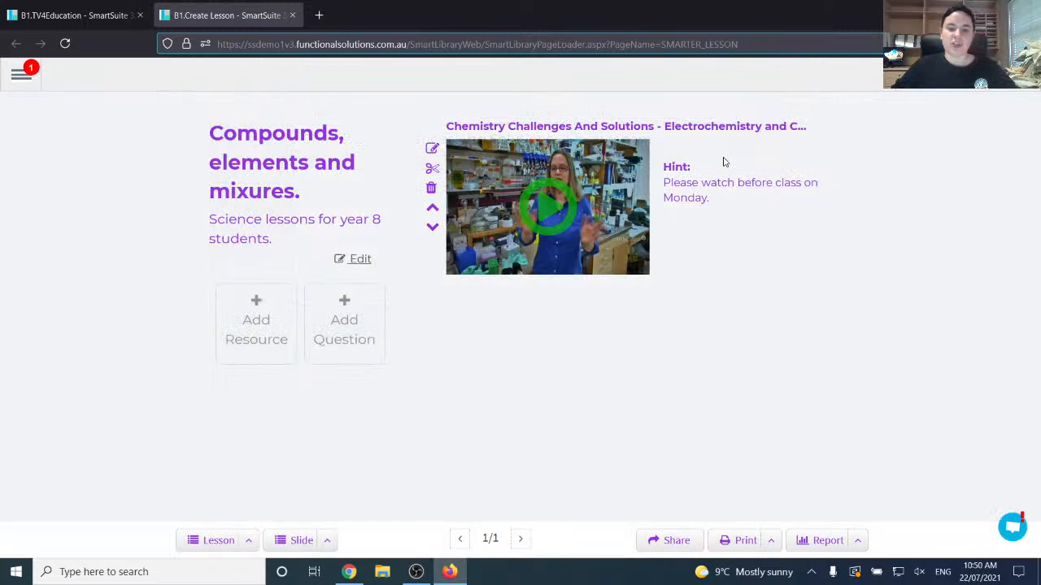
{"action": "left_click_drag", "start_coordinate": [664, 180], "coordinate": [741, 222]}
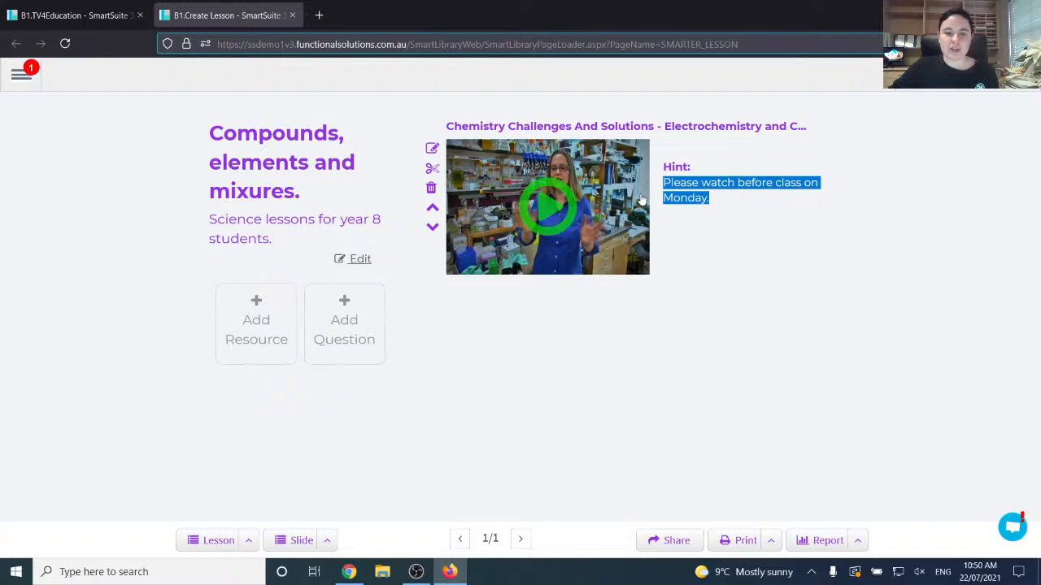
{"action": "left_click", "coordinate": [521, 315]}
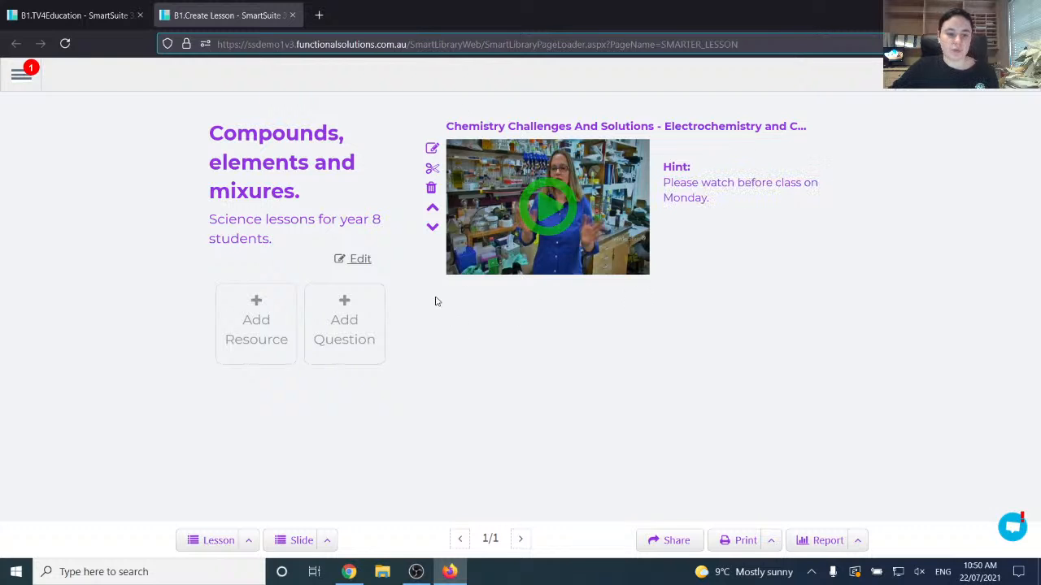
- Open the lesson video for chapter editing and mark a chapter from 00:00:00 to 00:12:28
{"action": "left_click", "coordinate": [432, 173]}
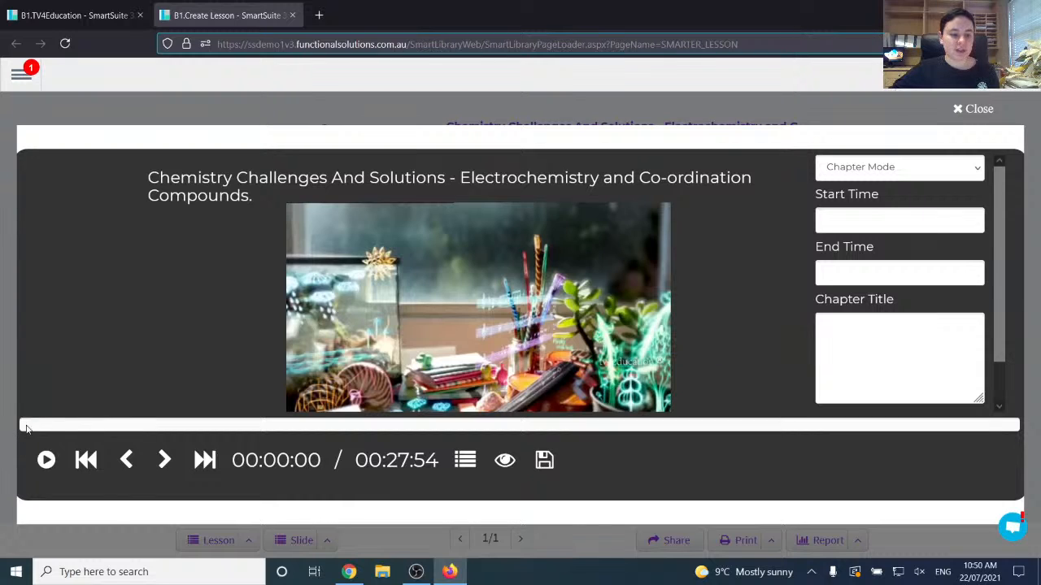
{"action": "left_click", "coordinate": [127, 461]}
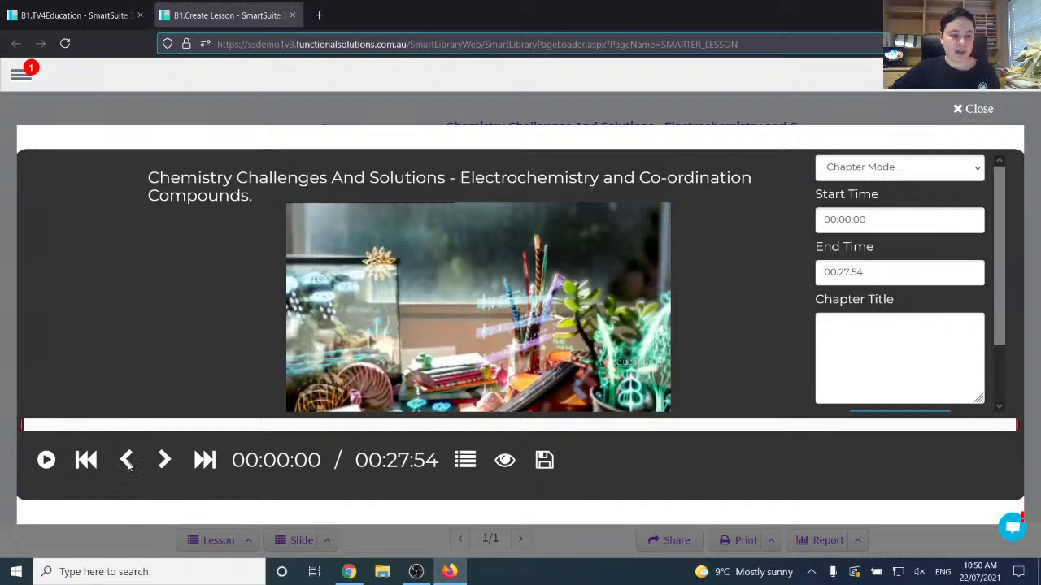
{"action": "left_click", "coordinate": [469, 424]}
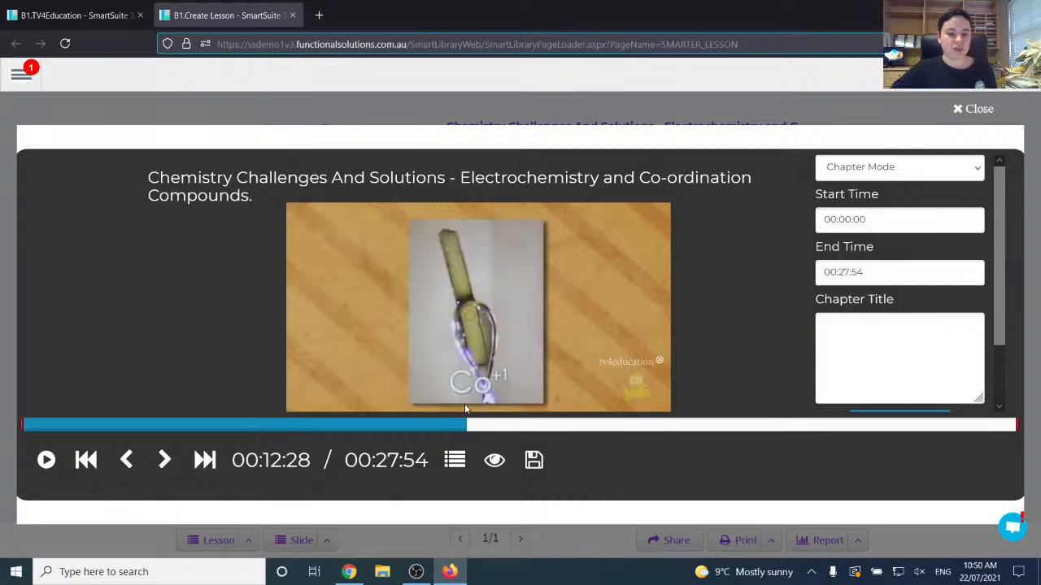
{"action": "left_click", "coordinate": [165, 460]}
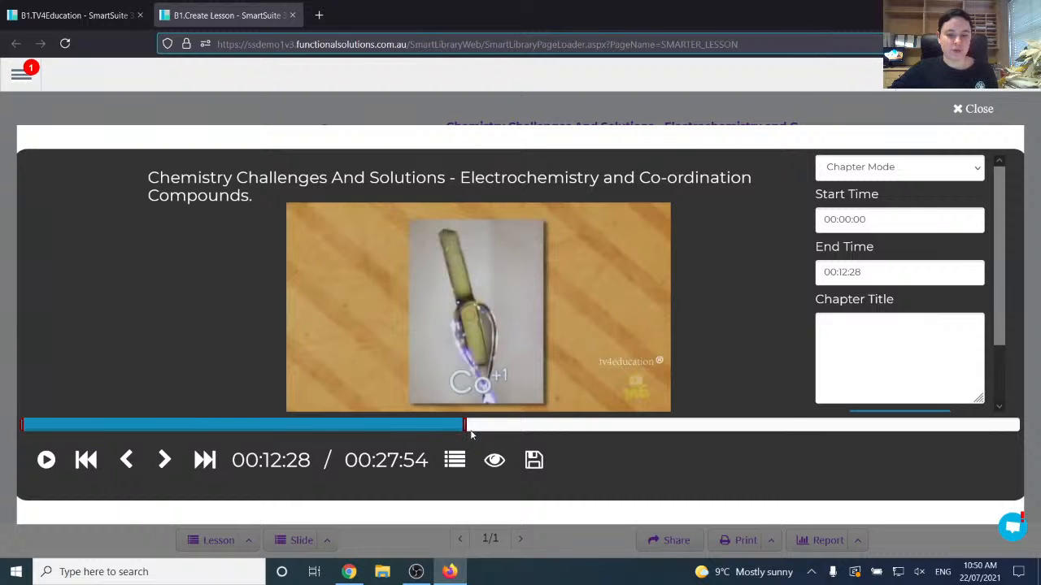
- Title the marked section "Chapter 1" and create the chapter
{"action": "left_click", "coordinate": [859, 328]}
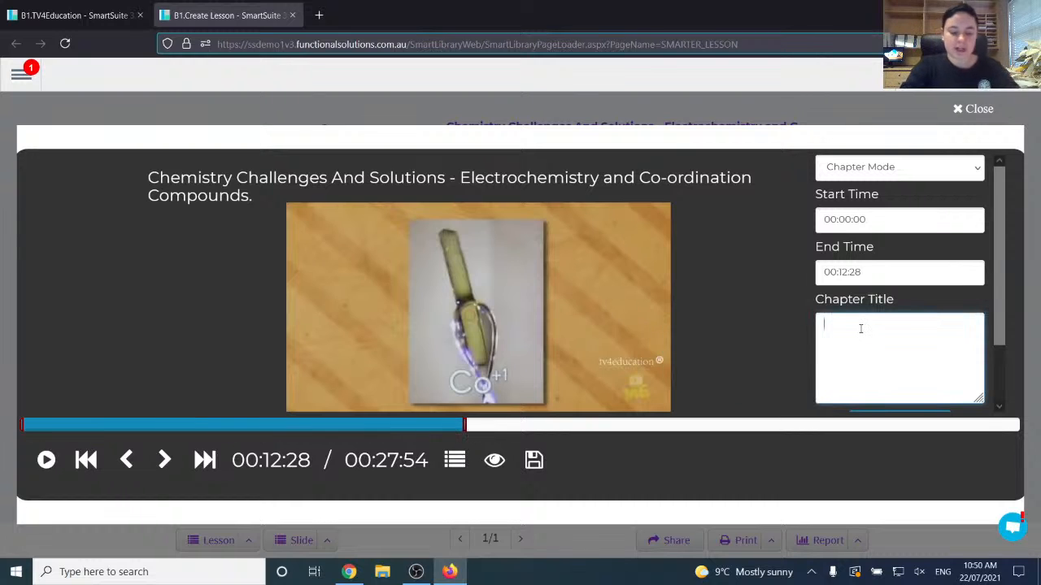
{"action": "type", "text": "Chapter 1"}
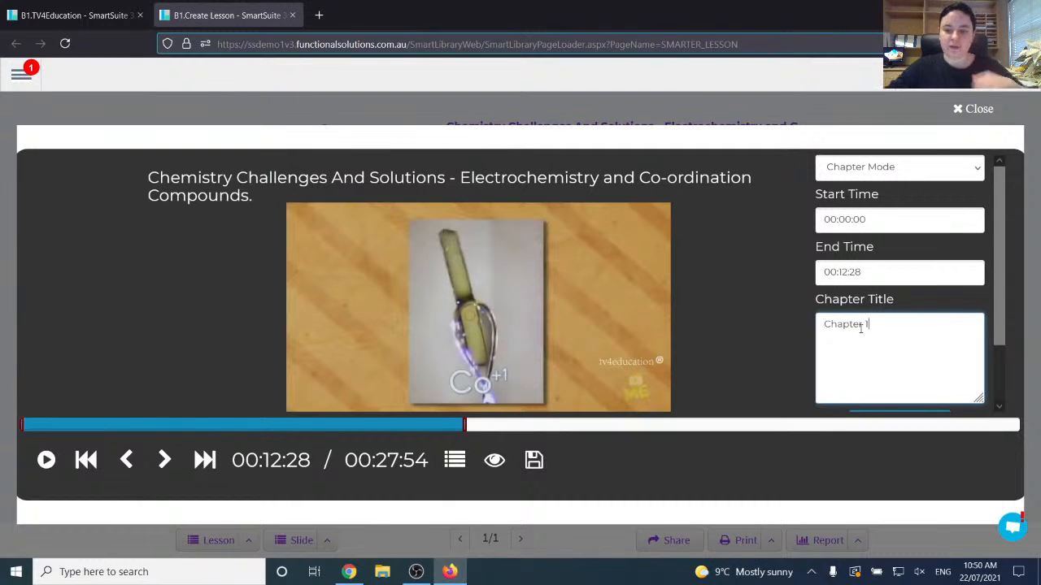
{"action": "triple_click", "coordinate": [821, 214]}
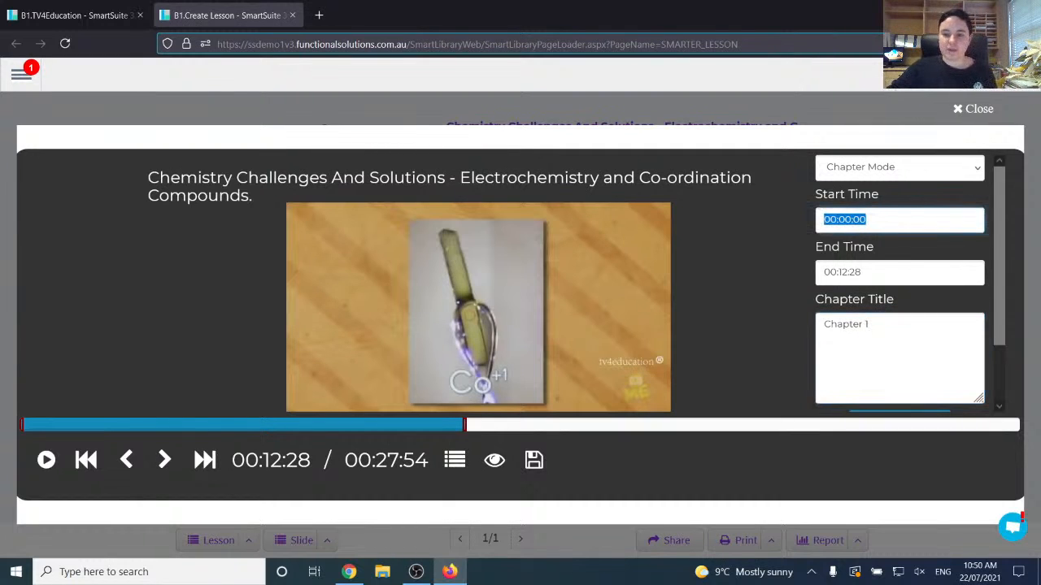
{"action": "triple_click", "coordinate": [822, 271]}
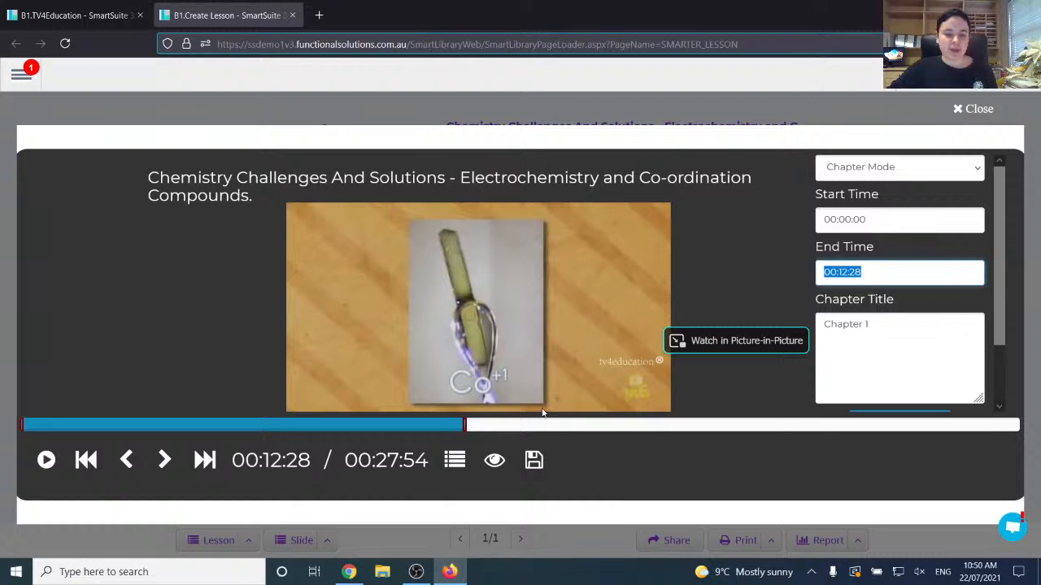
{"action": "scroll", "coordinate": [1005, 244], "scroll_direction": "down", "scroll_amount": 1}
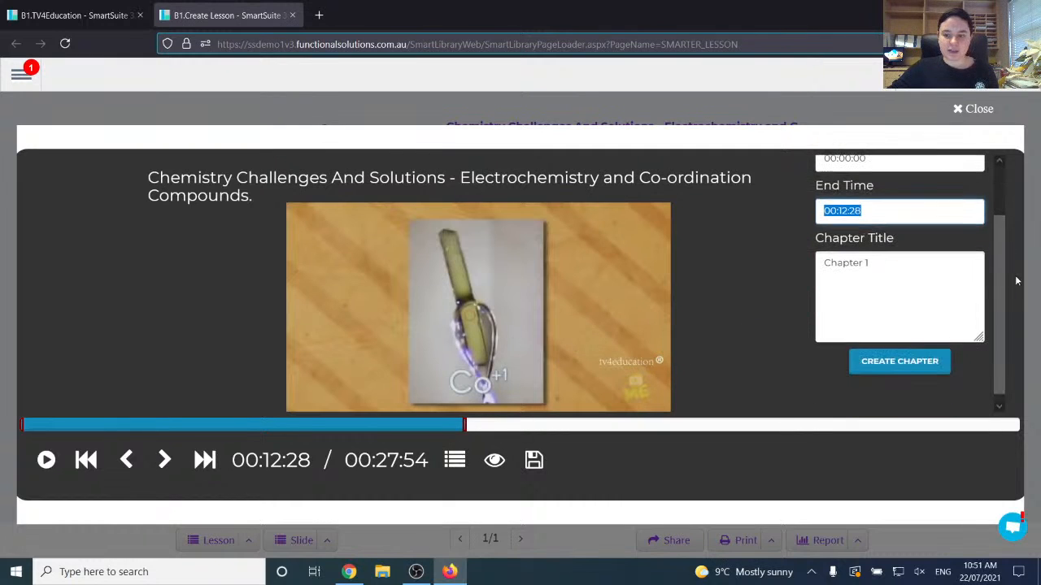
{"action": "left_click", "coordinate": [899, 361]}
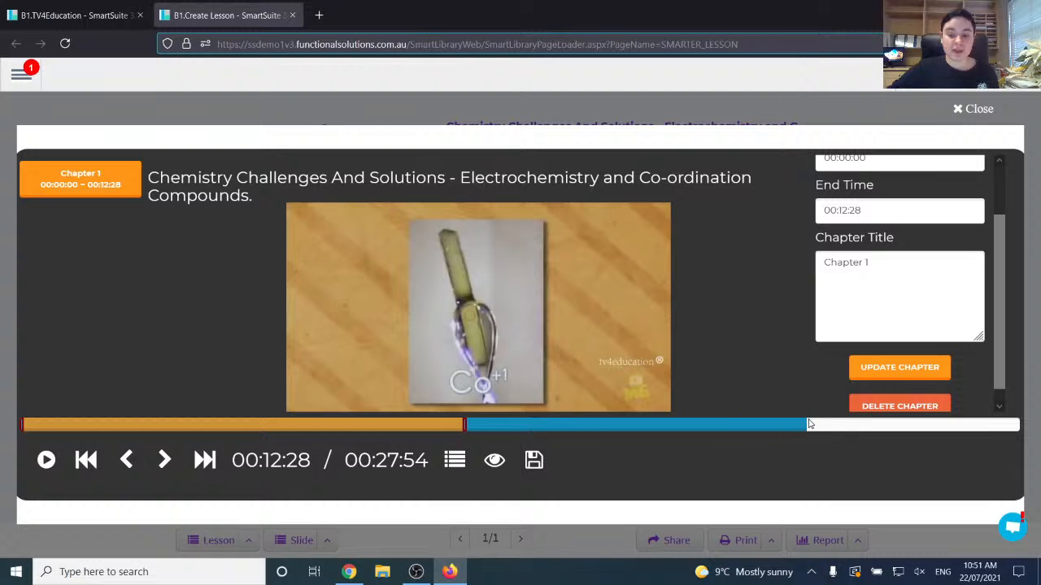
- Mark a second section of the video from 00:23:59 to 00:27:50 and create it as a chapter
{"action": "left_click", "coordinate": [825, 426]}
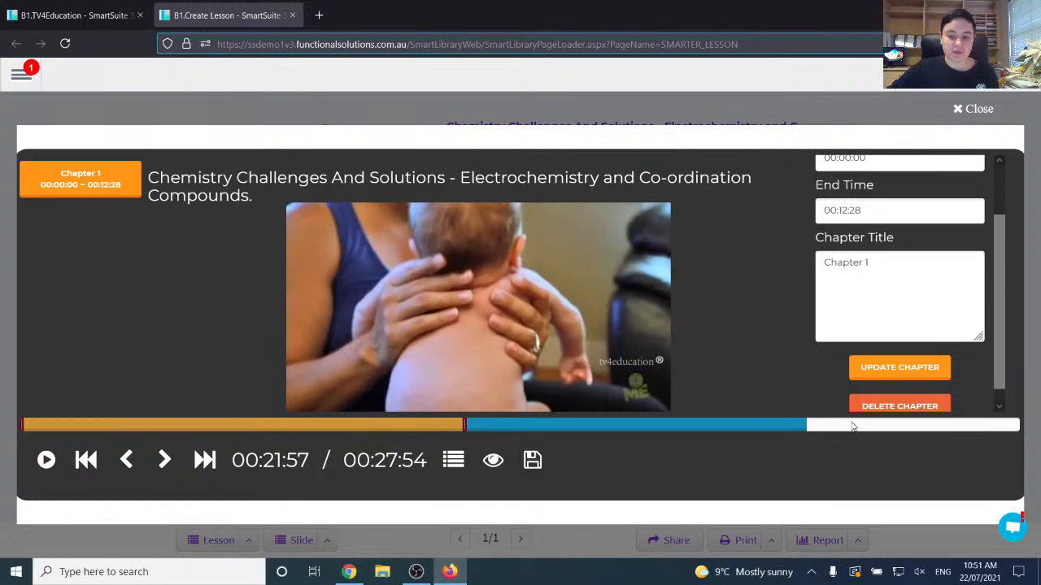
{"action": "left_click", "coordinate": [852, 427]}
{"action": "left_click", "coordinate": [863, 428]}
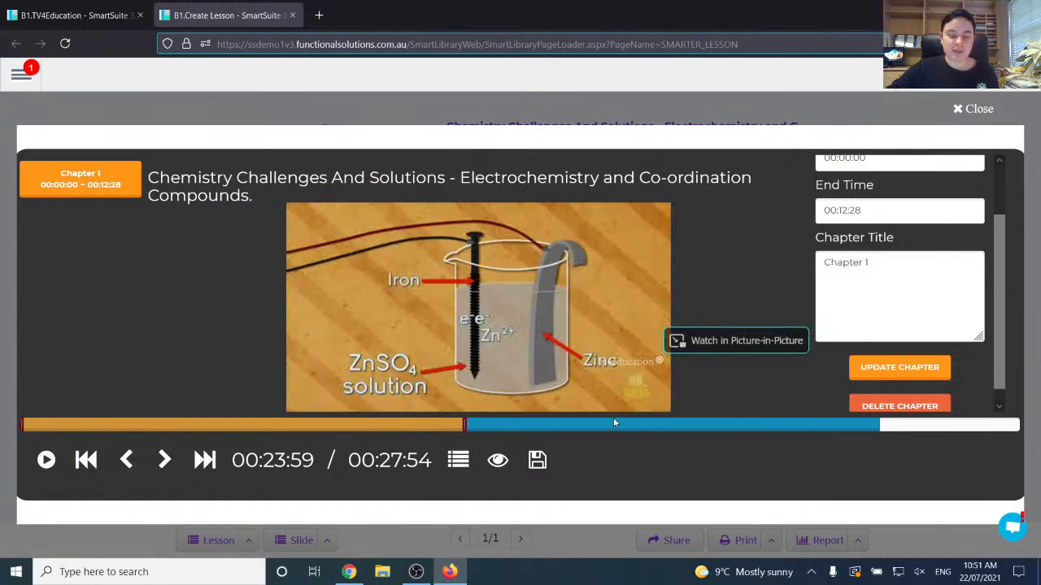
{"action": "left_click", "coordinate": [127, 461]}
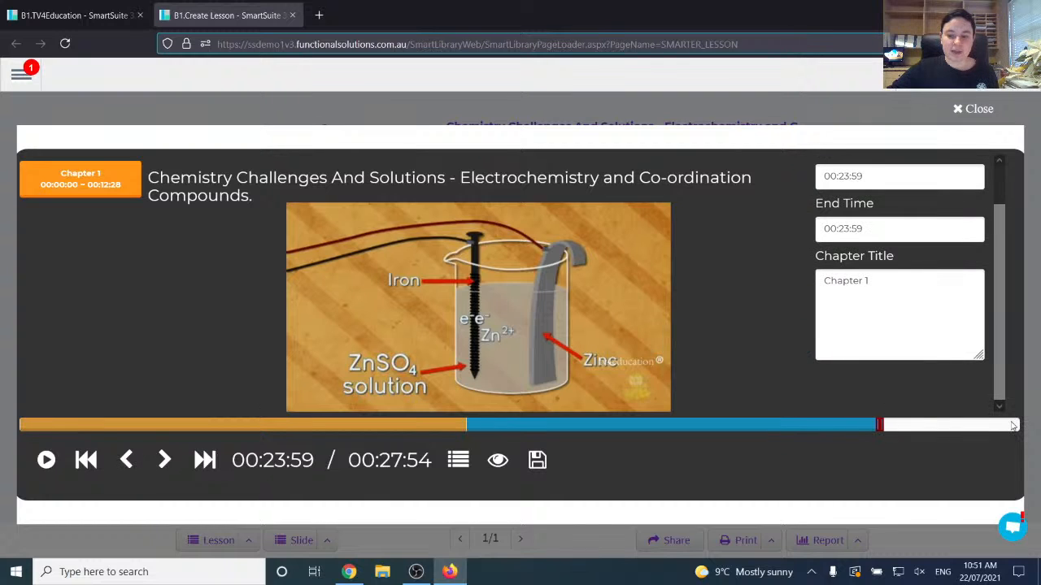
{"action": "left_click", "coordinate": [1013, 426]}
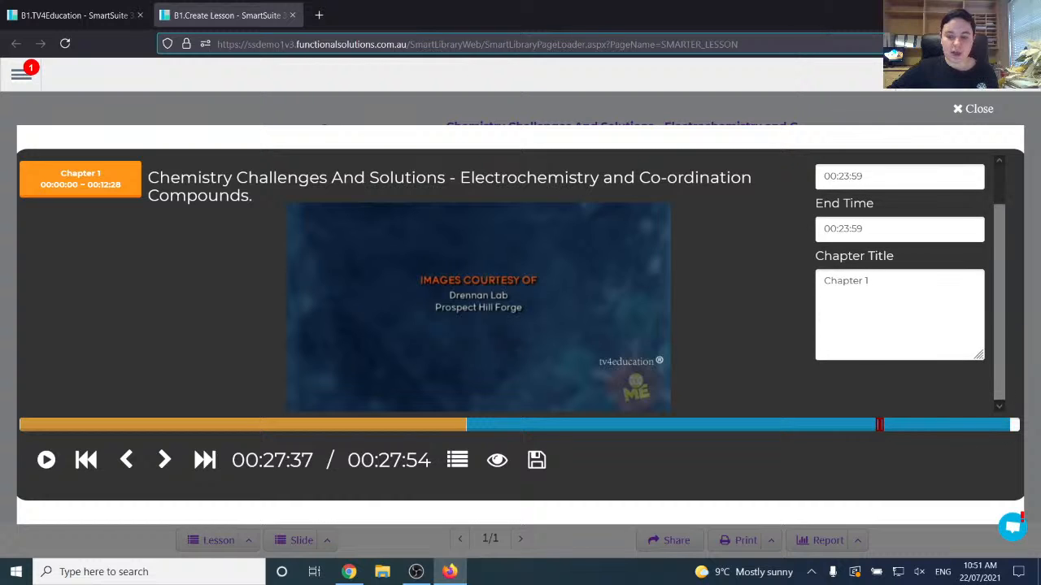
{"action": "left_click", "coordinate": [1016, 426]}
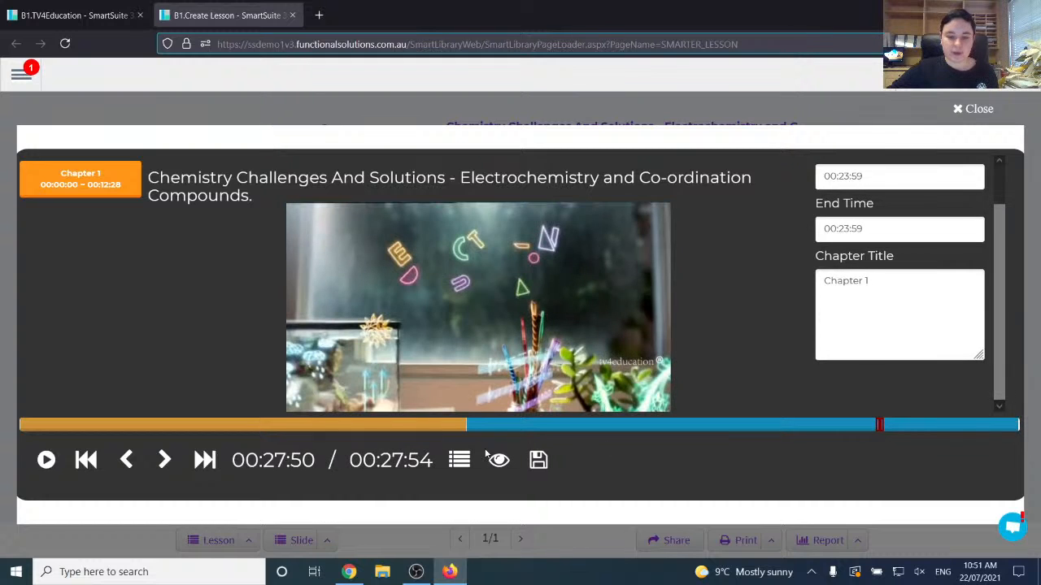
{"action": "left_click", "coordinate": [911, 389]}
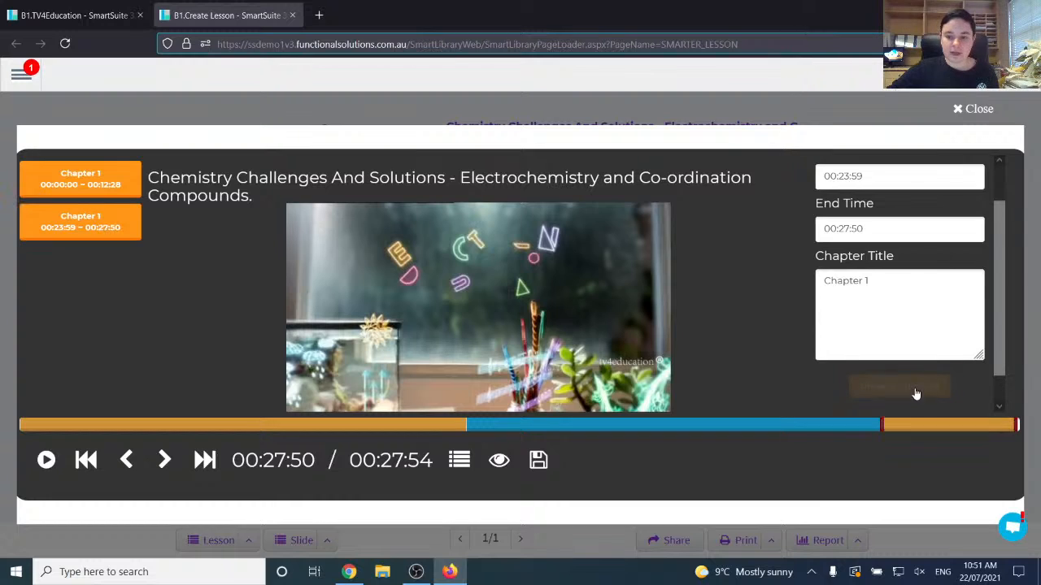
- Change the second section's title text to "Chapter 2", save the chapters and close the chapter editor
{"action": "left_click", "coordinate": [876, 293]}
{"action": "key", "text": "BackSpace"}
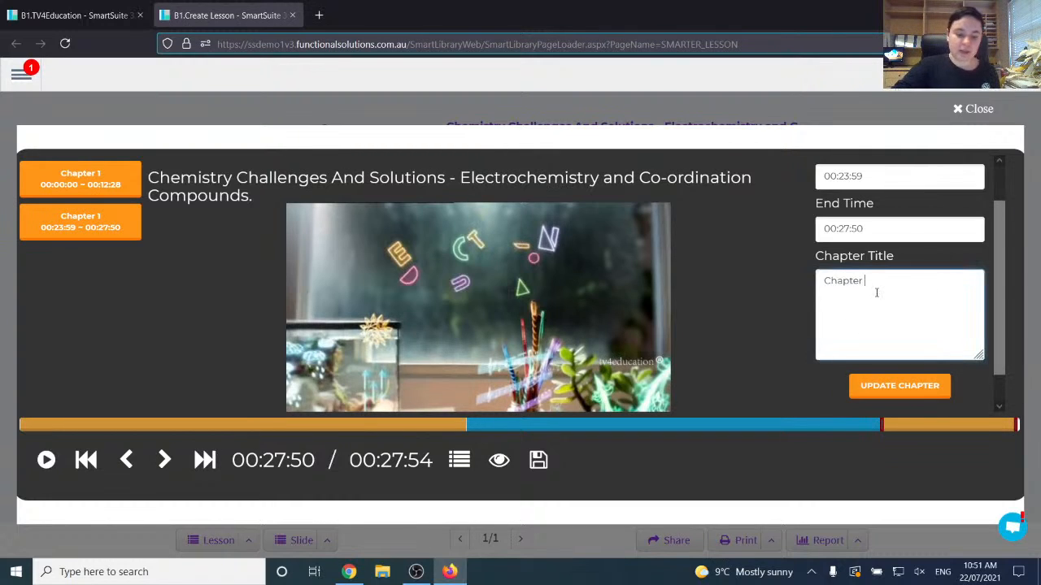
{"action": "type", "text": "2"}
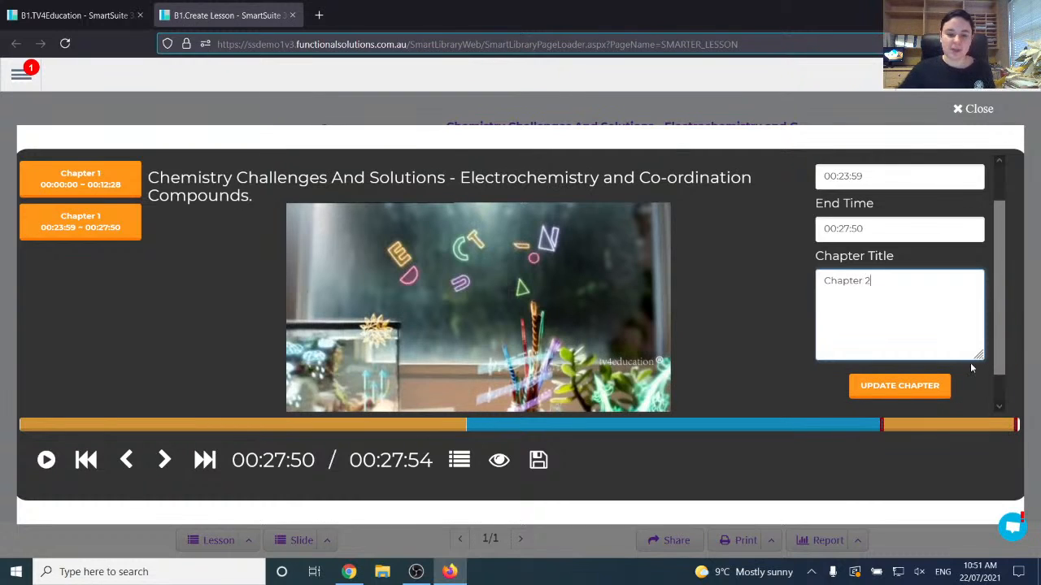
{"action": "left_click", "coordinate": [541, 461]}
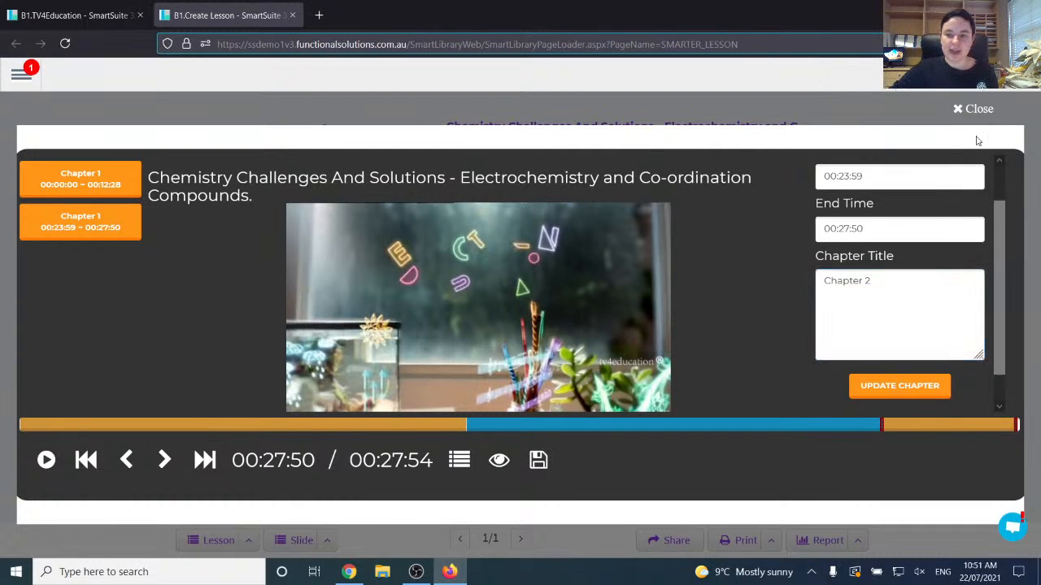
{"action": "left_click", "coordinate": [980, 109]}
- Play the lesson video, skip ahead through it to preview both chapters, and close the player
{"action": "left_click", "coordinate": [546, 205]}
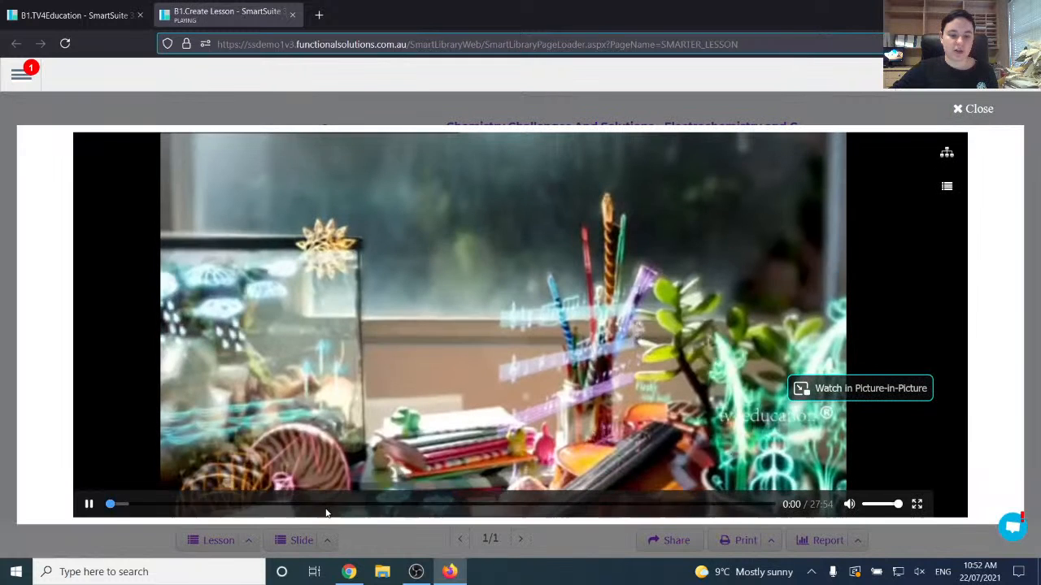
{"action": "left_click", "coordinate": [325, 505]}
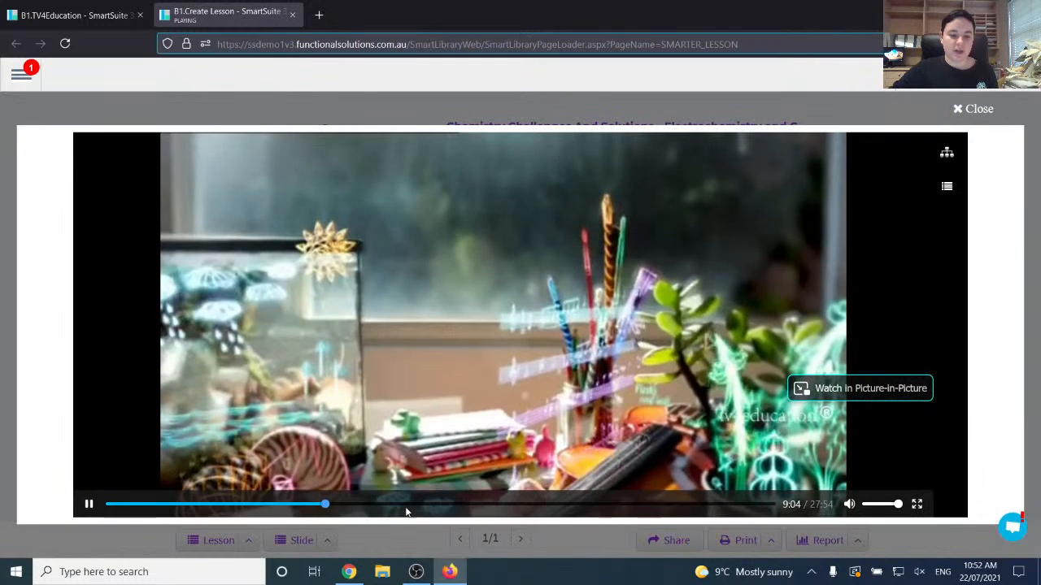
{"action": "left_click", "coordinate": [405, 506]}
{"action": "left_click", "coordinate": [445, 505]}
{"action": "left_click", "coordinate": [476, 505]}
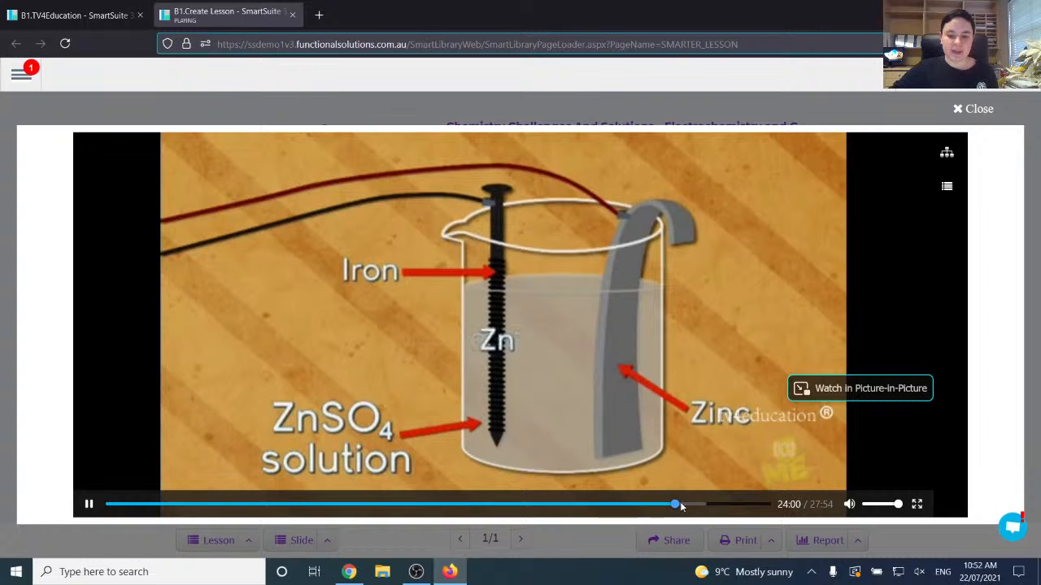
{"action": "left_click", "coordinate": [973, 108]}
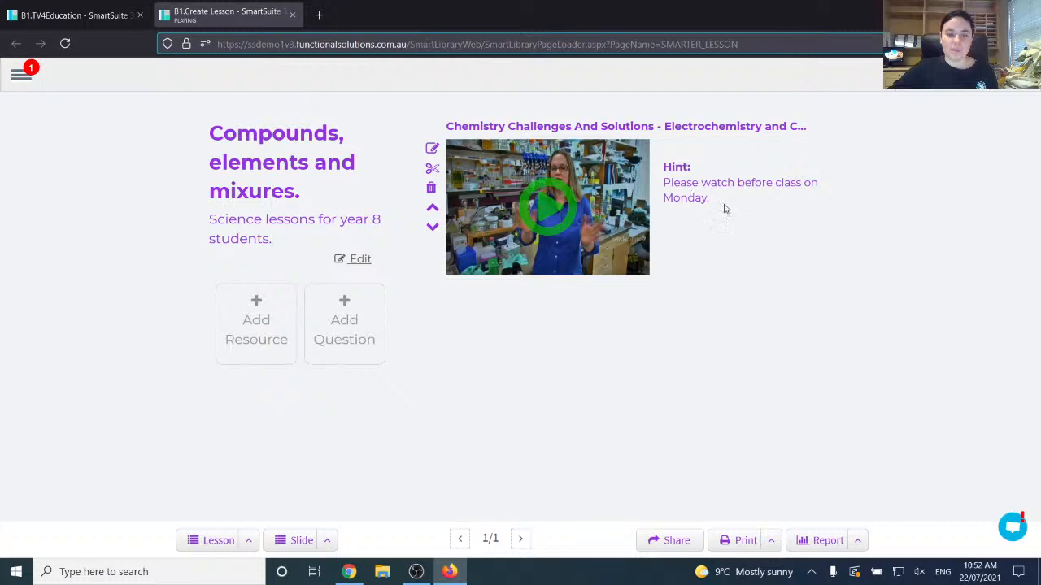
- Edit the video resource's hint to read "Please watch chapter 1 before class on Monday."
{"action": "left_click", "coordinate": [431, 148]}
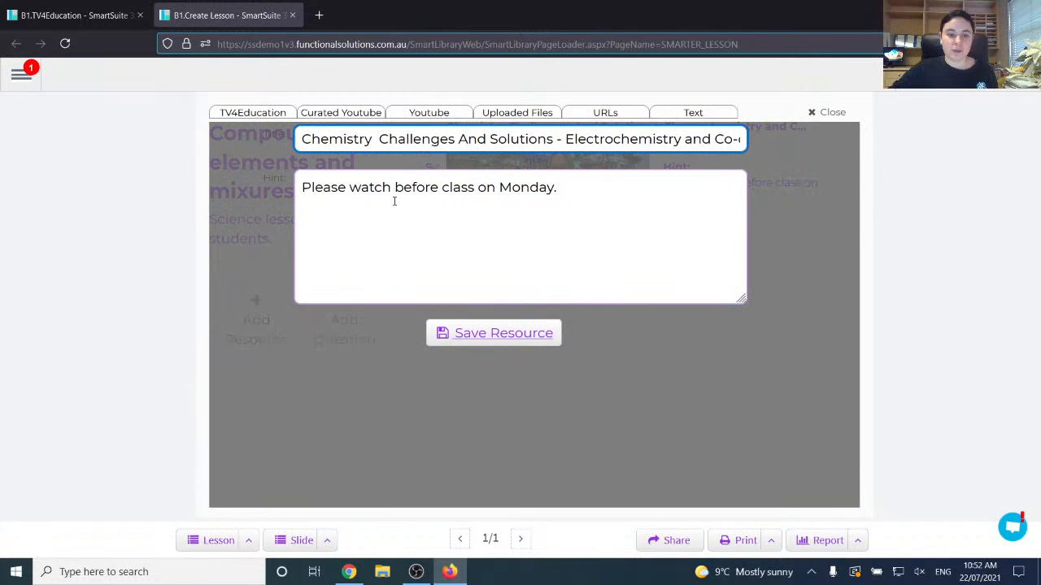
{"action": "left_click", "coordinate": [396, 187]}
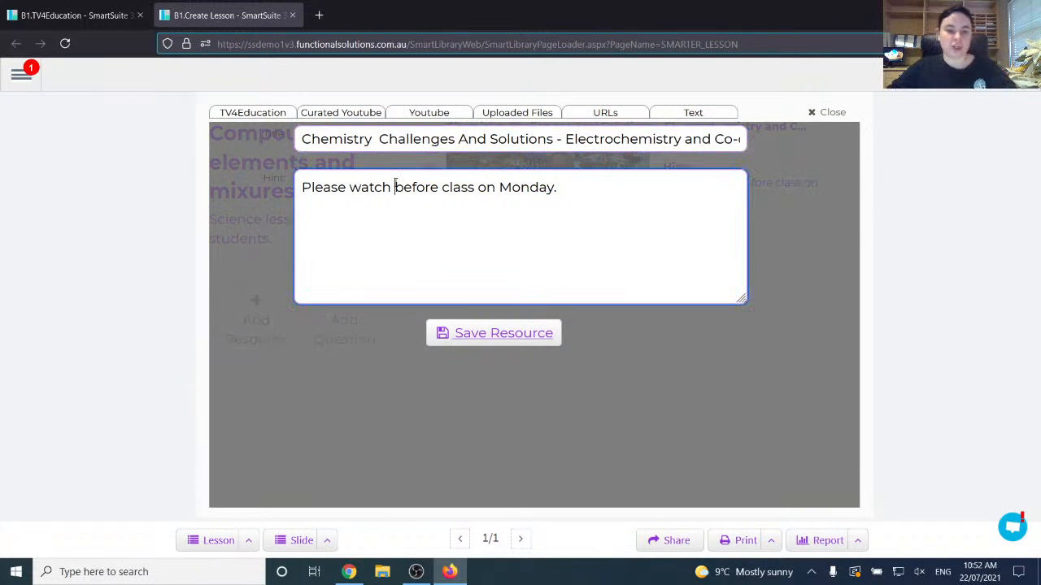
{"action": "type", "text": "chapter 2"}
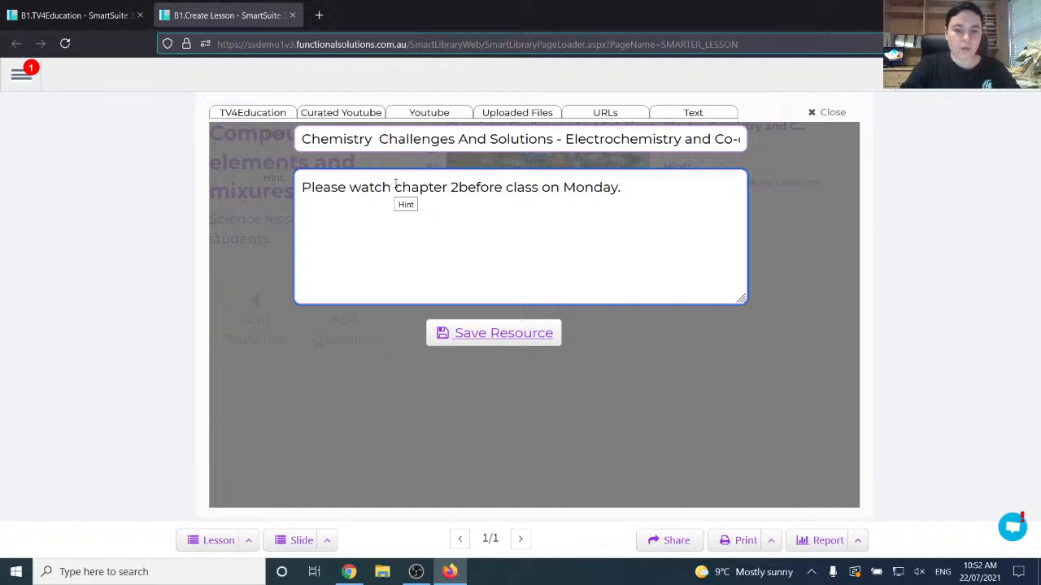
{"action": "key", "text": "BackSpace"}
{"action": "type", "text": "1"}
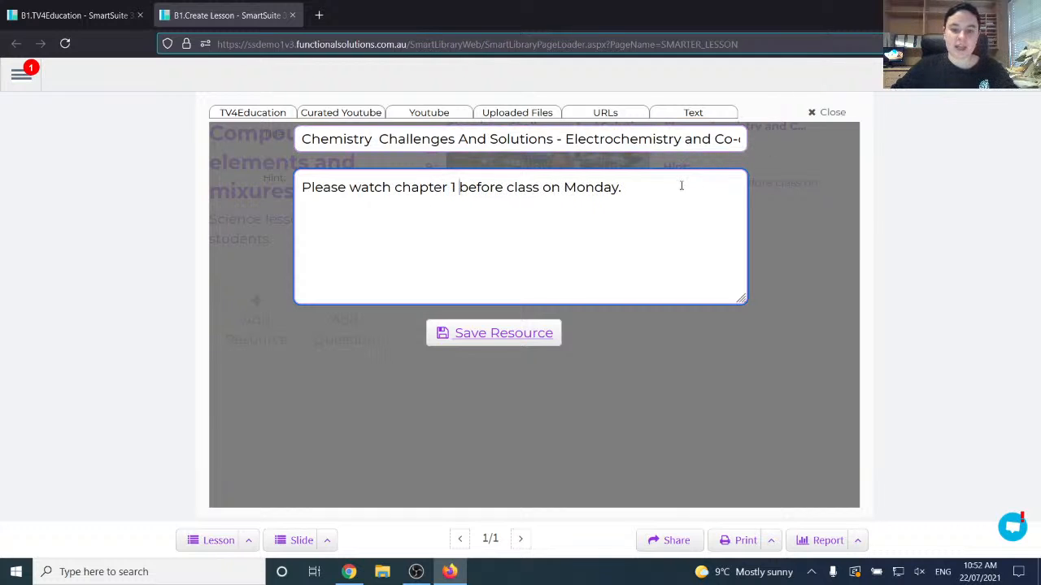
- Append "Chapter two will be watched in class on Wednesday." to the hint and save the resource
{"action": "left_click", "coordinate": [681, 186]}
{"action": "type", "text": "Chapter"}
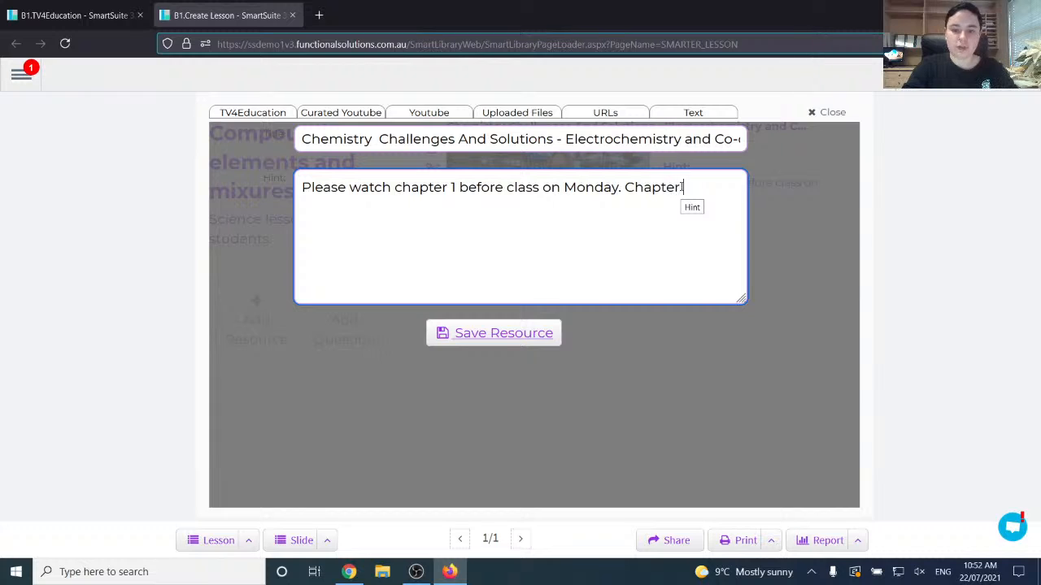
{"action": "type", "text": " two will"}
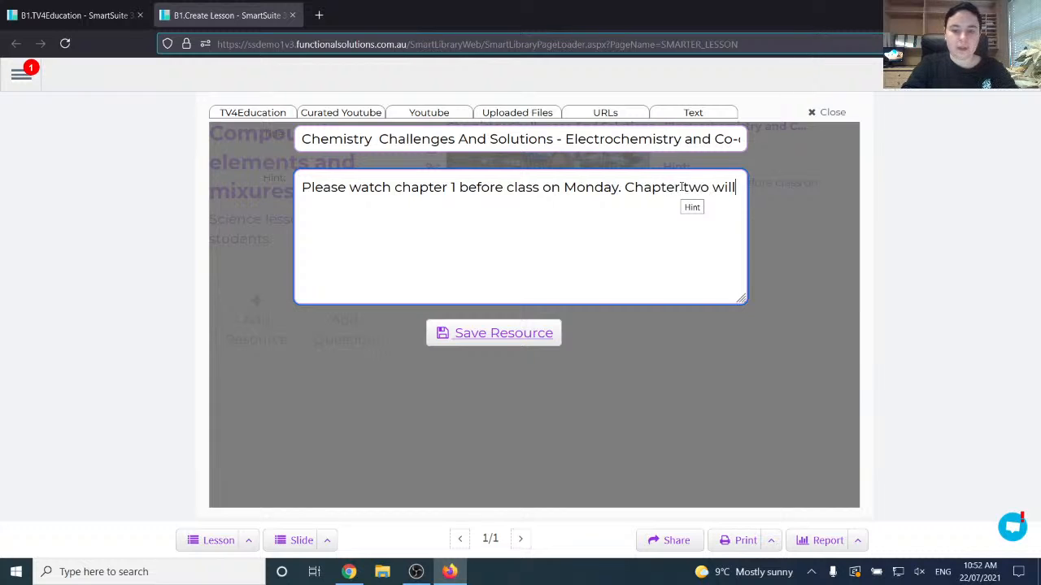
{"action": "type", "text": " be watche"}
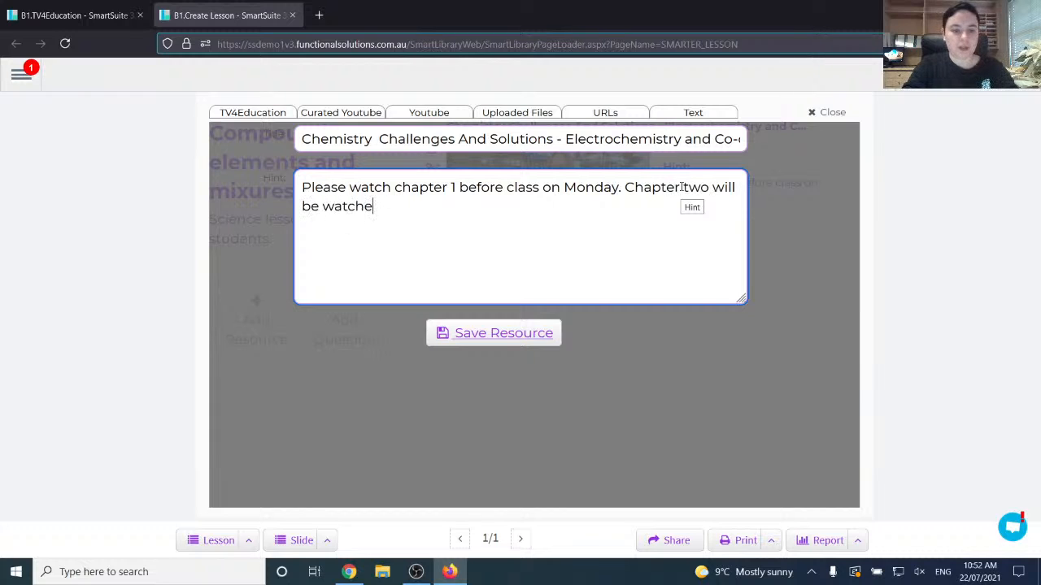
{"action": "type", "text": "d in class on W"}
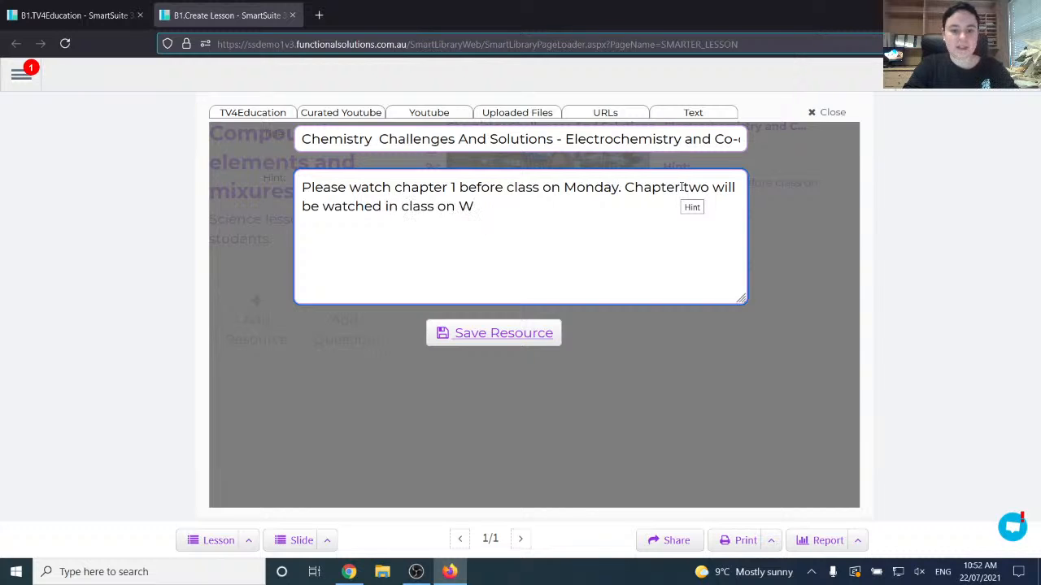
{"action": "type", "text": "edne"}
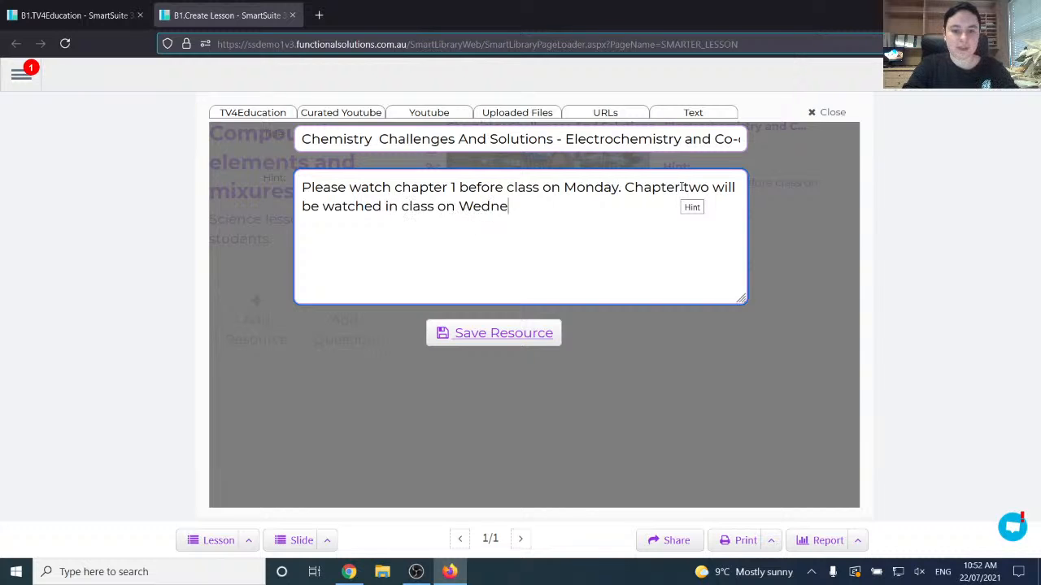
{"action": "type", "text": "sday."}
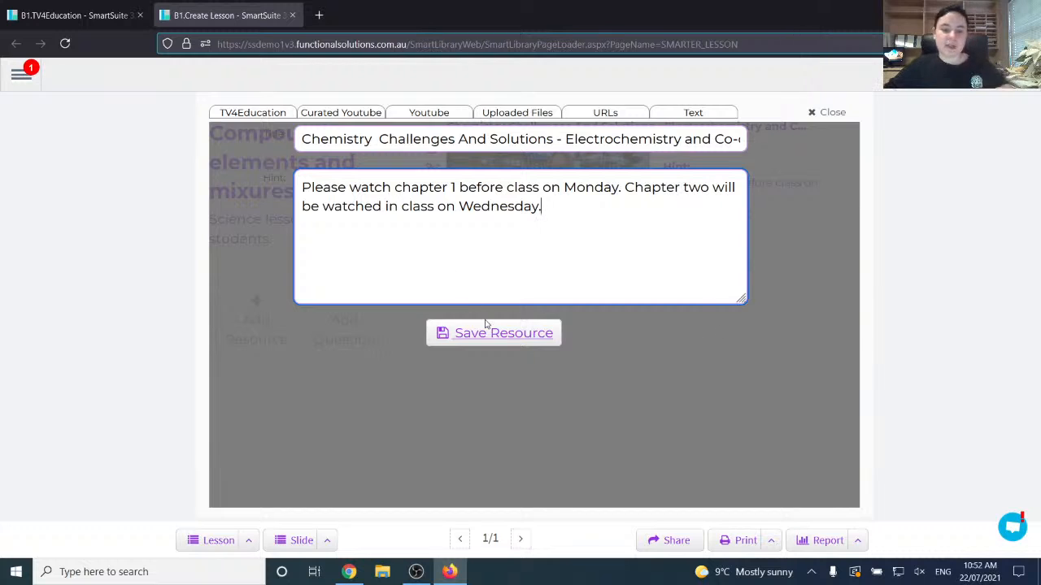
{"action": "left_click", "coordinate": [506, 337]}
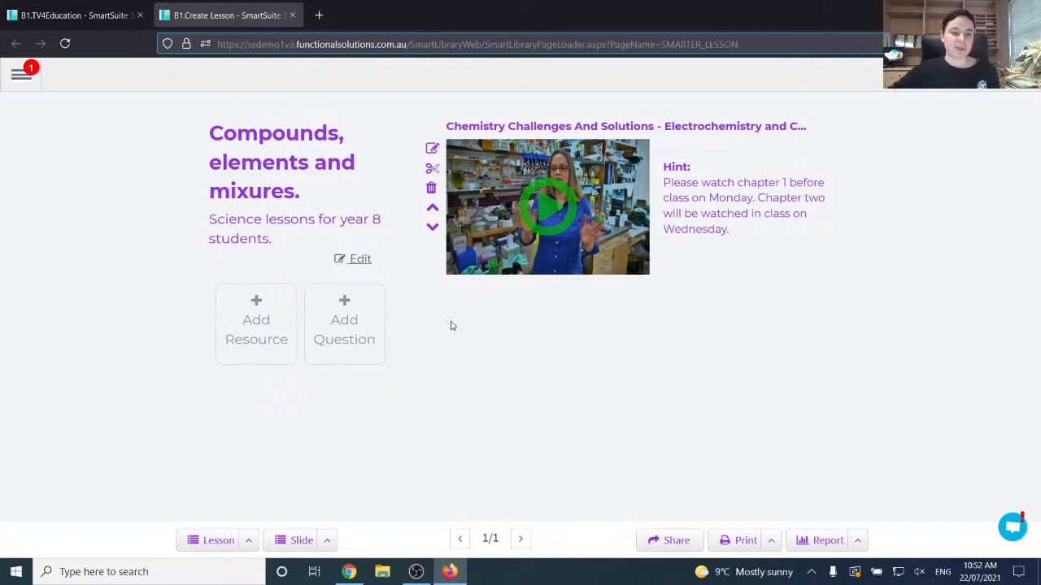
- Return to the TV4Education home page and browse the full Curated YouTube collection and the ready-made lessons
{"action": "left_click", "coordinate": [73, 14]}
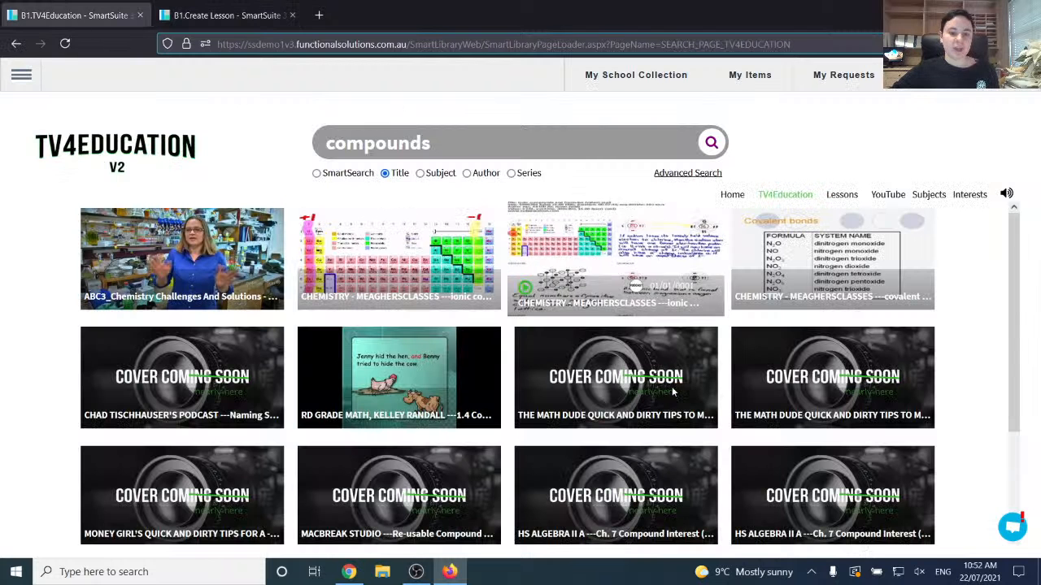
{"action": "left_click", "coordinate": [65, 43]}
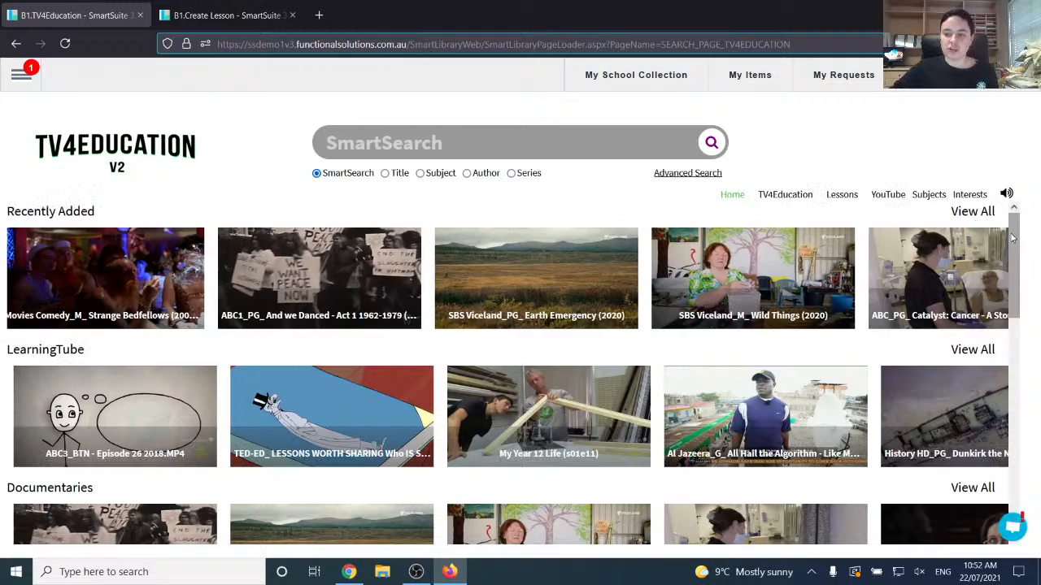
{"action": "left_click_drag", "start_coordinate": [1013, 246], "coordinate": [1029, 407]}
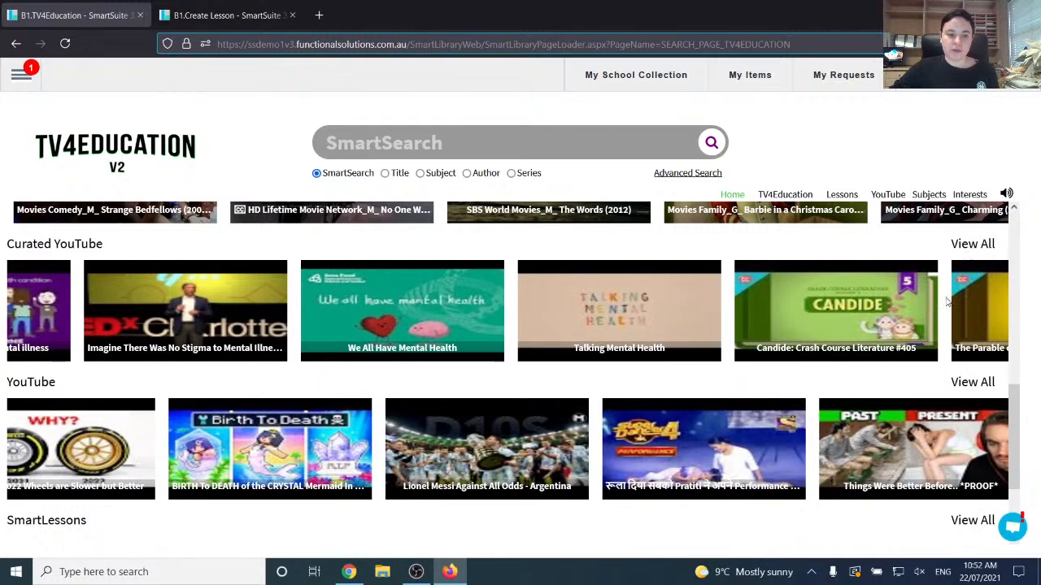
{"action": "left_click", "coordinate": [972, 248]}
{"action": "left_click_drag", "start_coordinate": [1014, 244], "coordinate": [978, 214]}
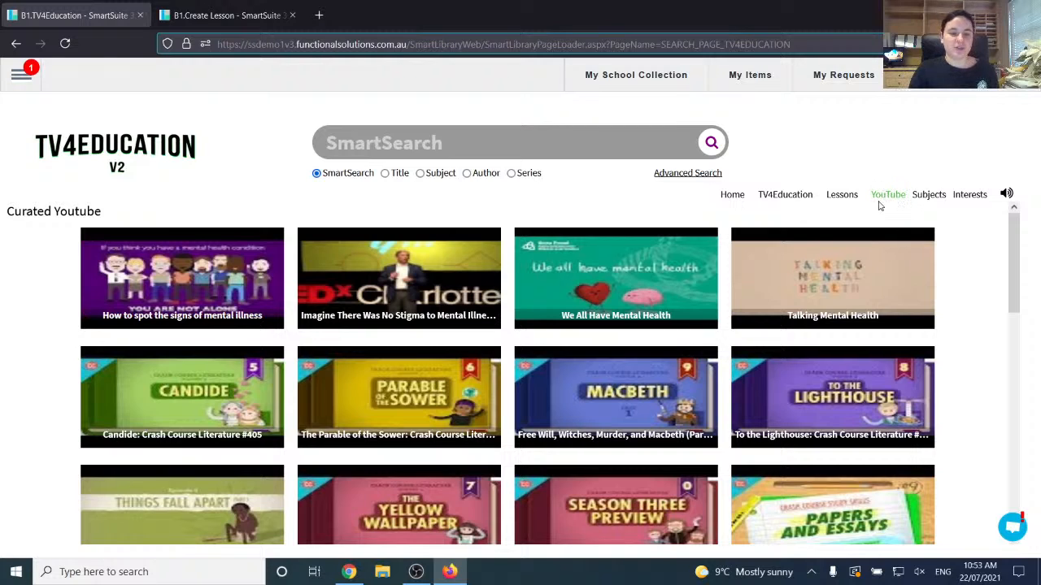
{"action": "left_click", "coordinate": [850, 200]}
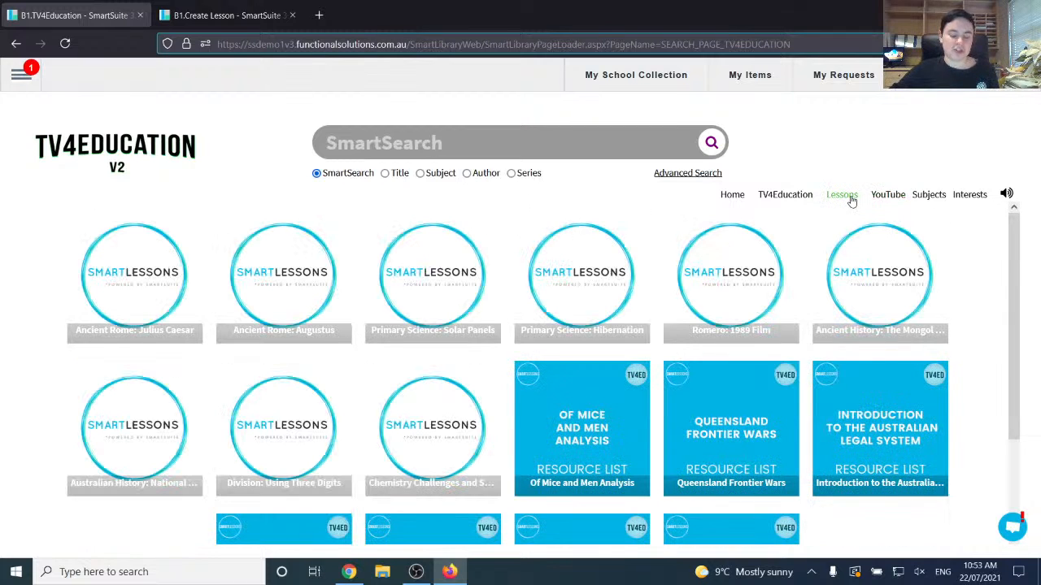
- Search the Curated YouTube collection for "elements in chemistry"
{"action": "left_click", "coordinate": [890, 203]}
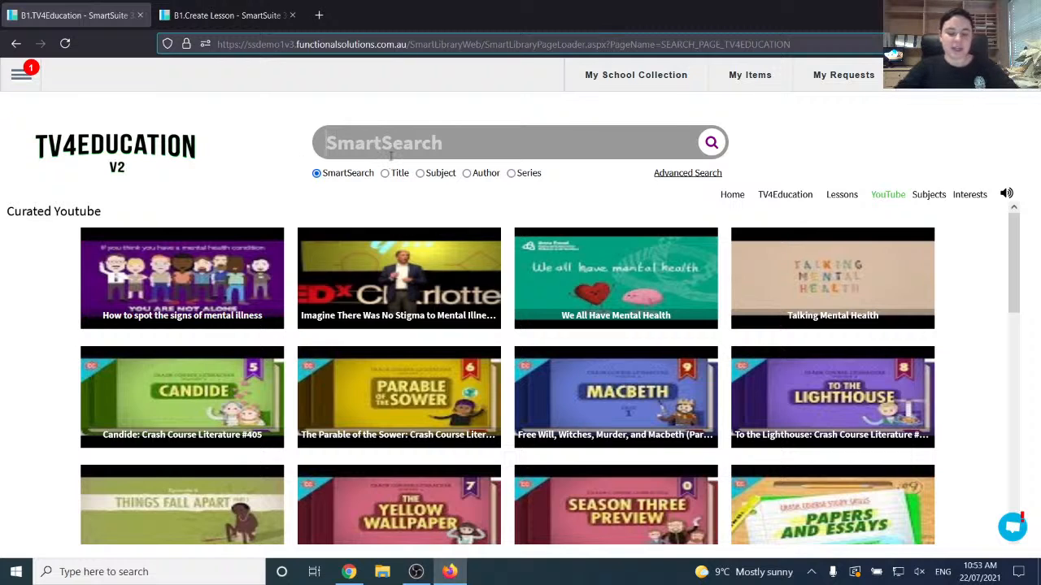
{"action": "type", "text": "mi"}
{"action": "key", "text": "BackSpace"}
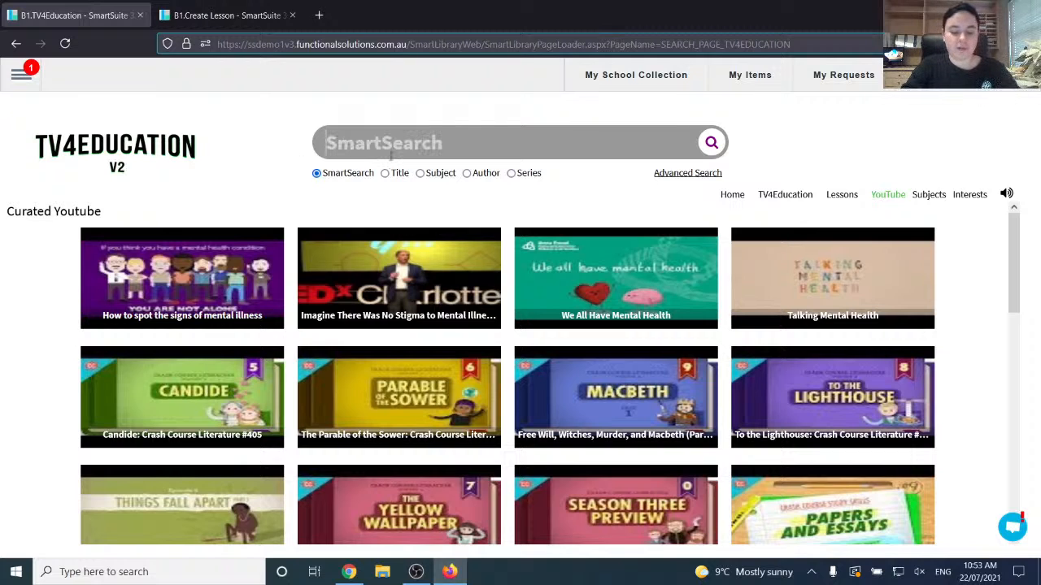
{"action": "type", "text": "ele"}
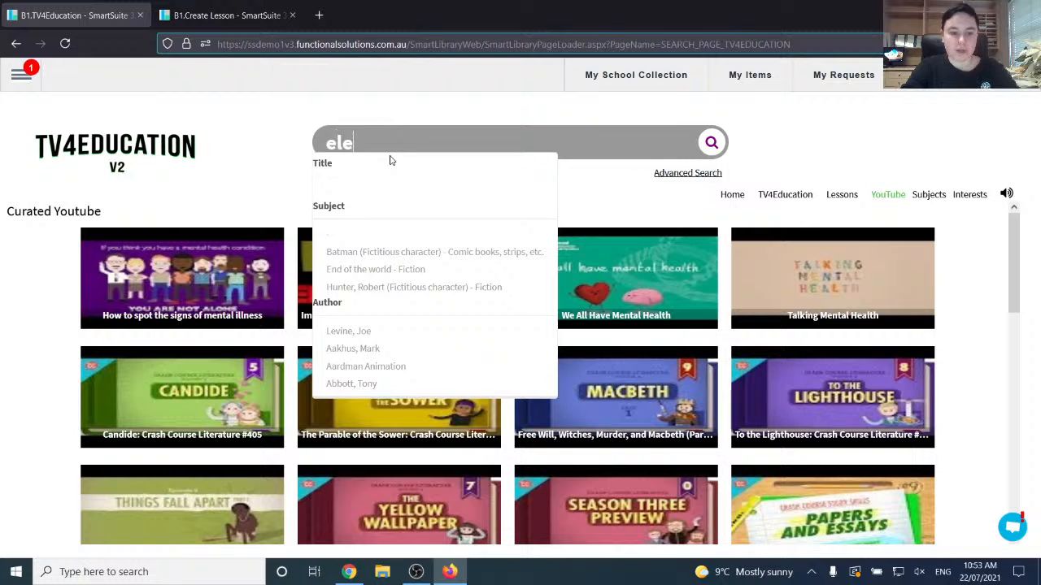
{"action": "type", "text": "ments"}
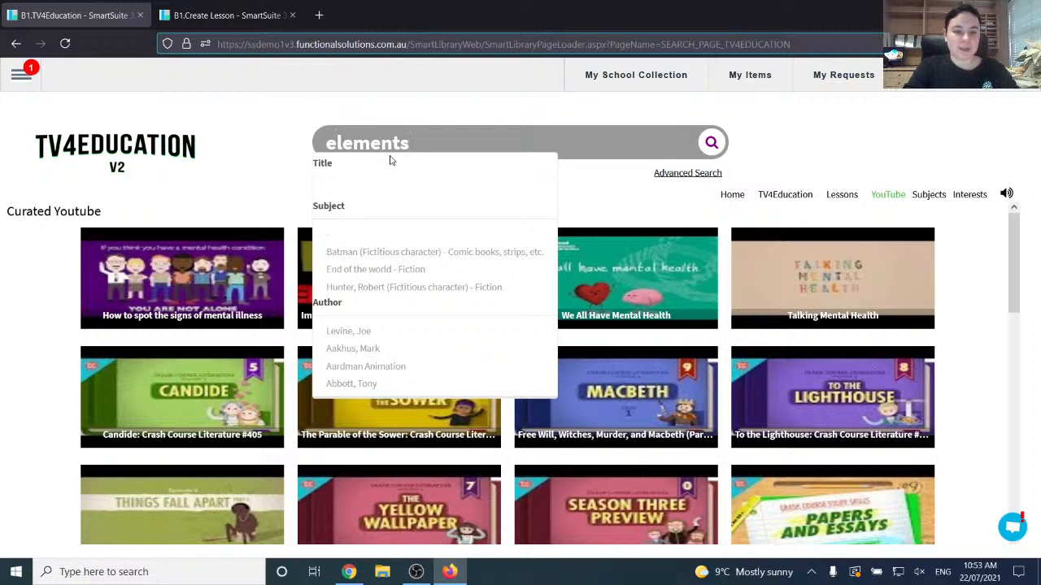
{"action": "type", "text": " in chemistry"}
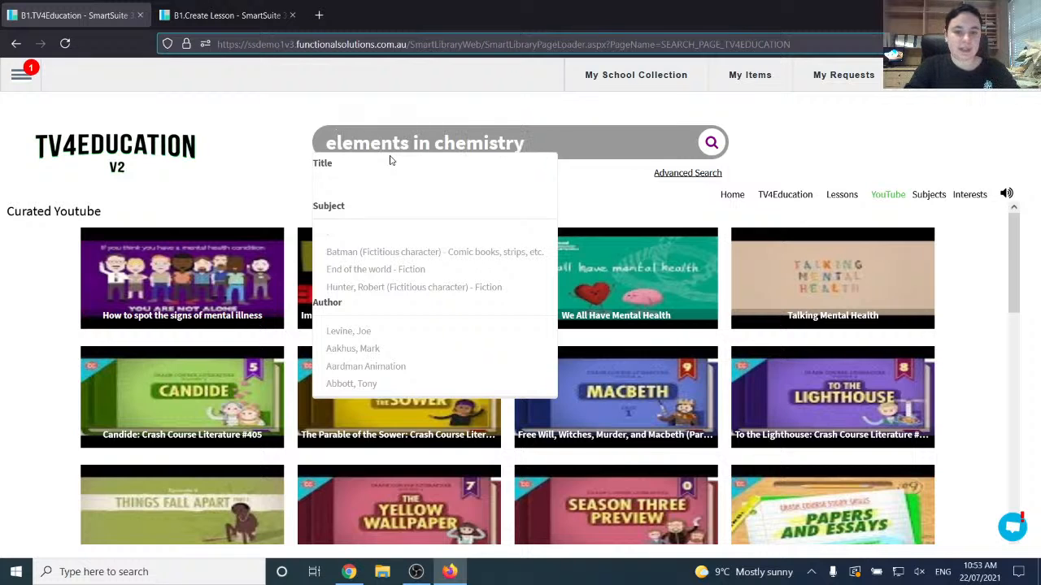
{"action": "key", "text": "Return"}
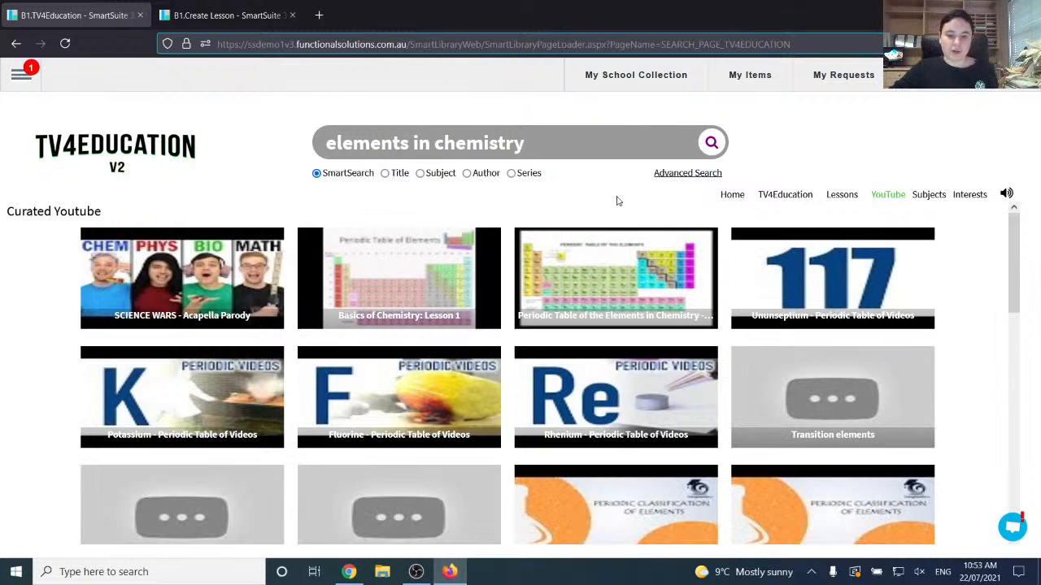
- Open the video "Periodic Table of the Elements in Chemistry - Part 1 (Math Tutor DVD.com)", show its information, and copy its title
{"action": "mouse_move", "coordinate": [578, 267]}
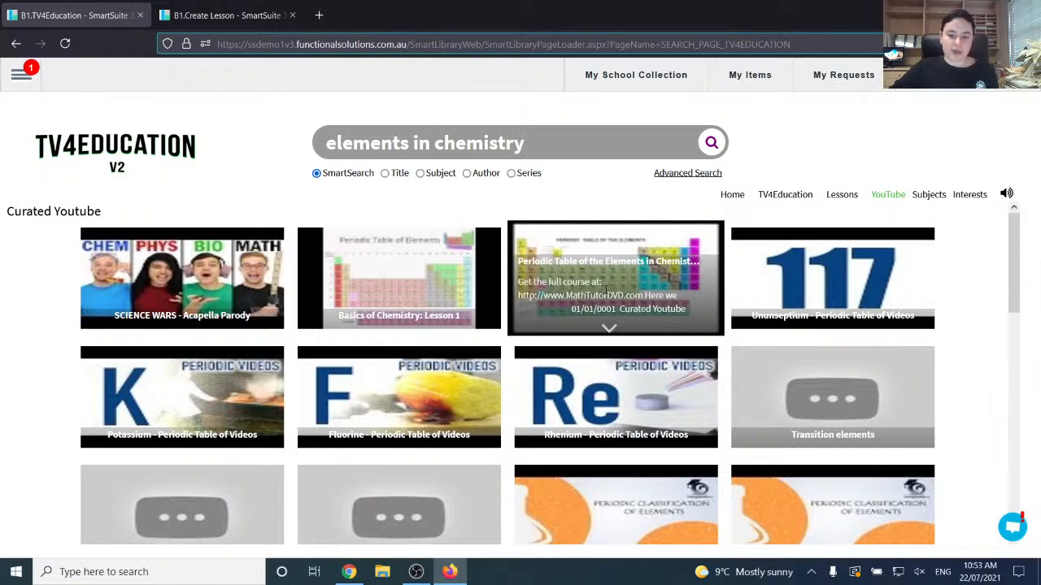
{"action": "left_click", "coordinate": [602, 283]}
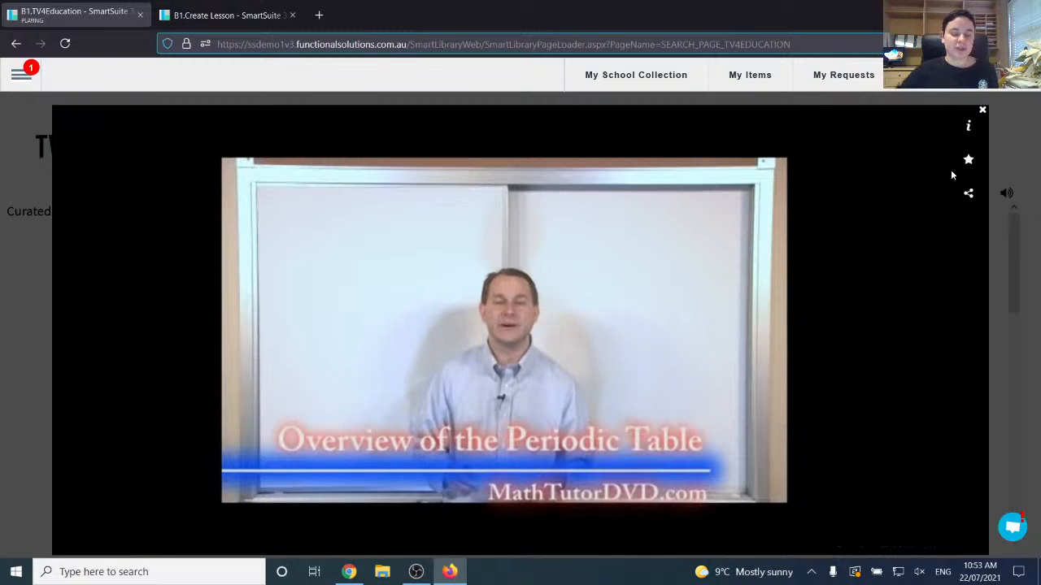
{"action": "left_click", "coordinate": [967, 126]}
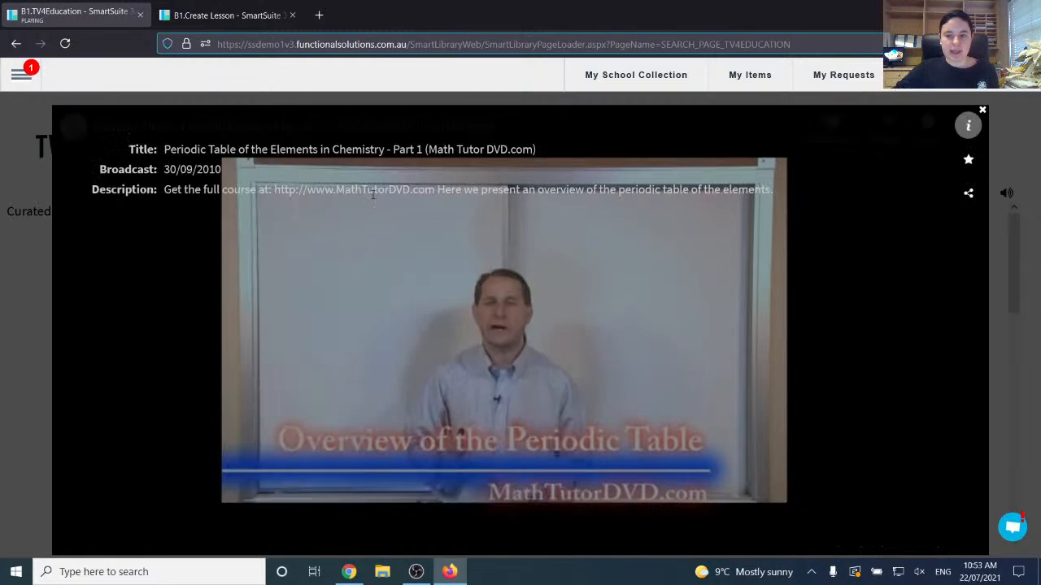
{"action": "triple_click", "coordinate": [317, 150]}
{"action": "right_click", "coordinate": [316, 152]}
{"action": "left_click", "coordinate": [329, 161]}
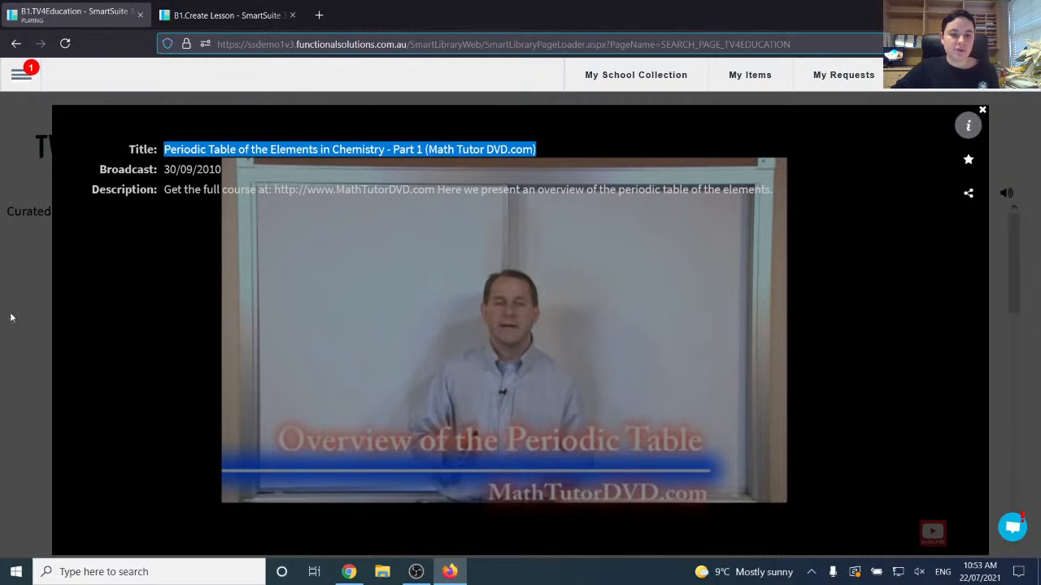
- Add the YouTube video "Periodic Table of the Elements in Chemistry - Part 1 (Math Tutor DVD.com)" to the lesson using the copied title
{"action": "left_click", "coordinate": [236, 18]}
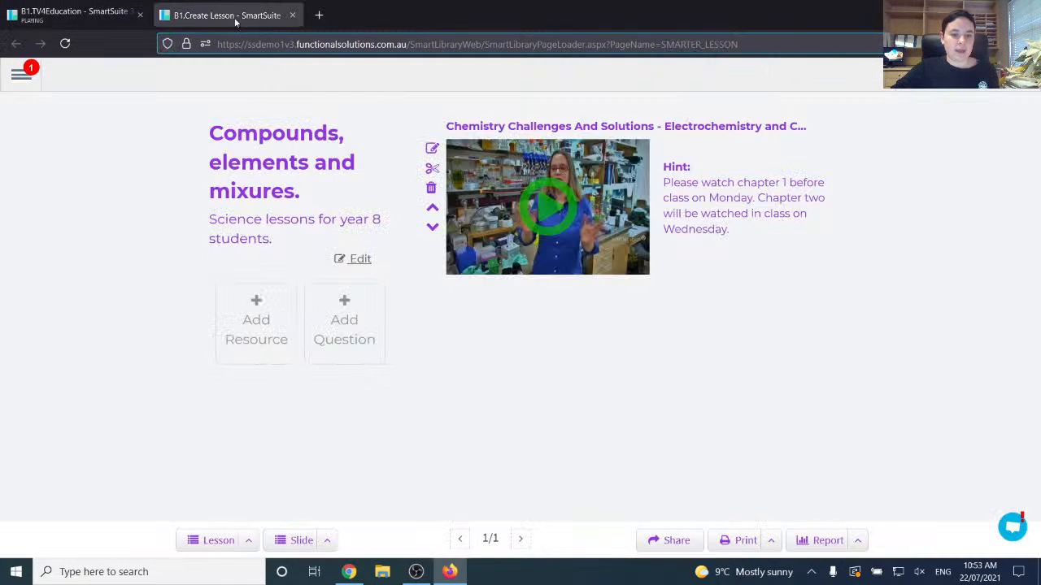
{"action": "left_click", "coordinate": [250, 315]}
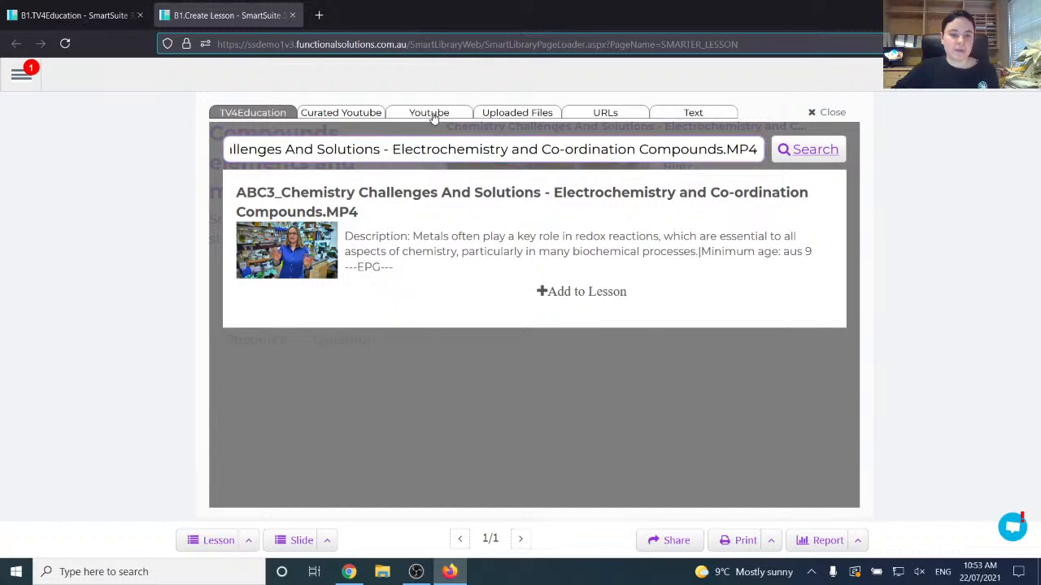
{"action": "left_click", "coordinate": [433, 113]}
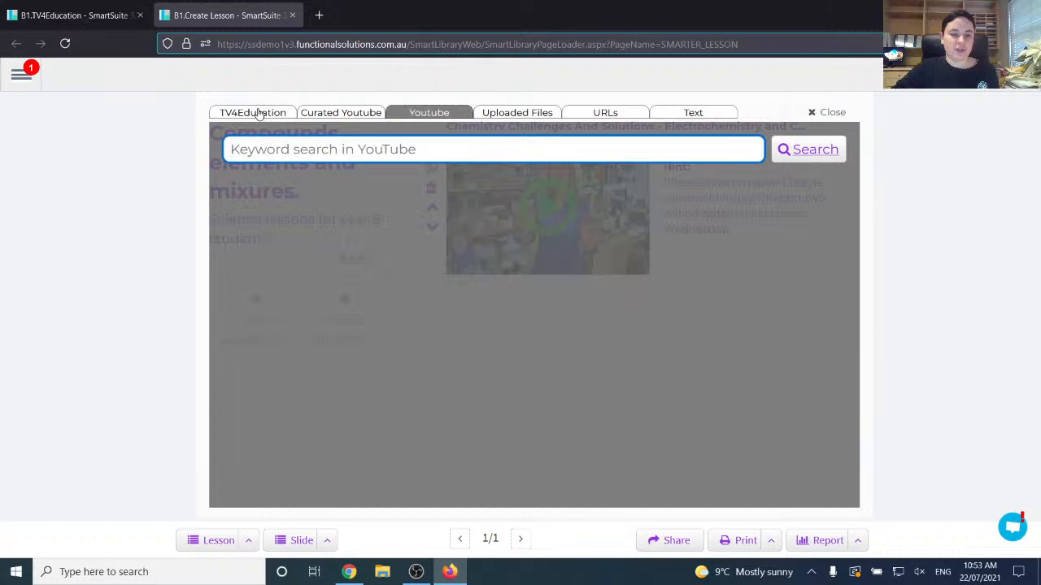
{"action": "right_click", "coordinate": [281, 151]}
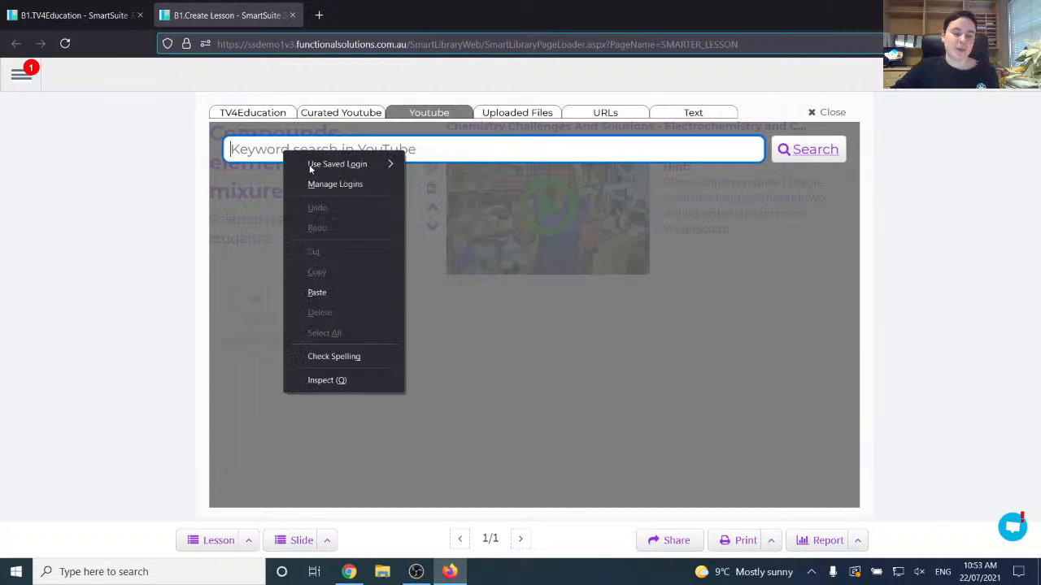
{"action": "left_click", "coordinate": [341, 293]}
{"action": "left_click", "coordinate": [816, 154]}
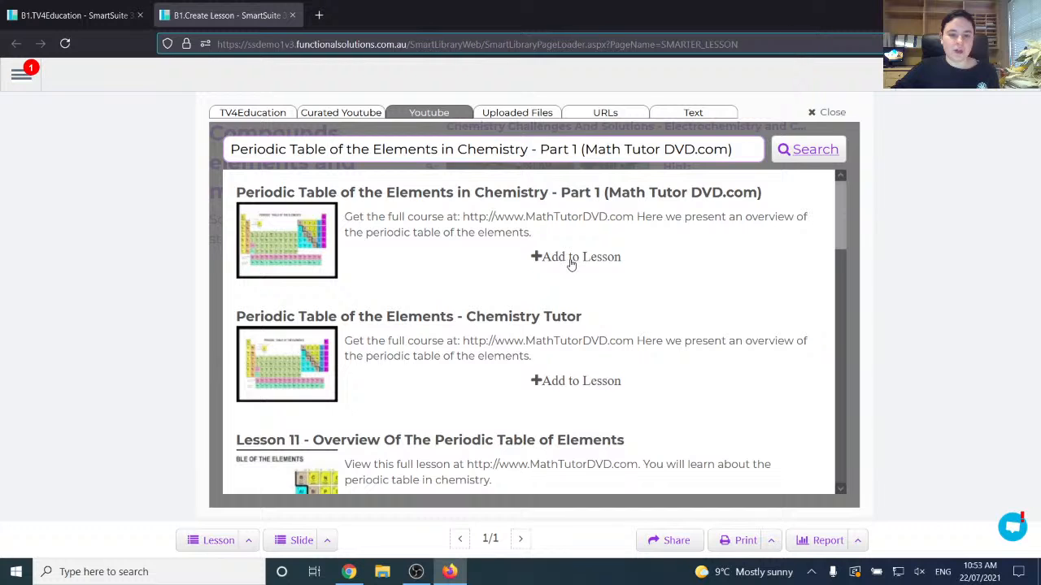
{"action": "left_click", "coordinate": [576, 257]}
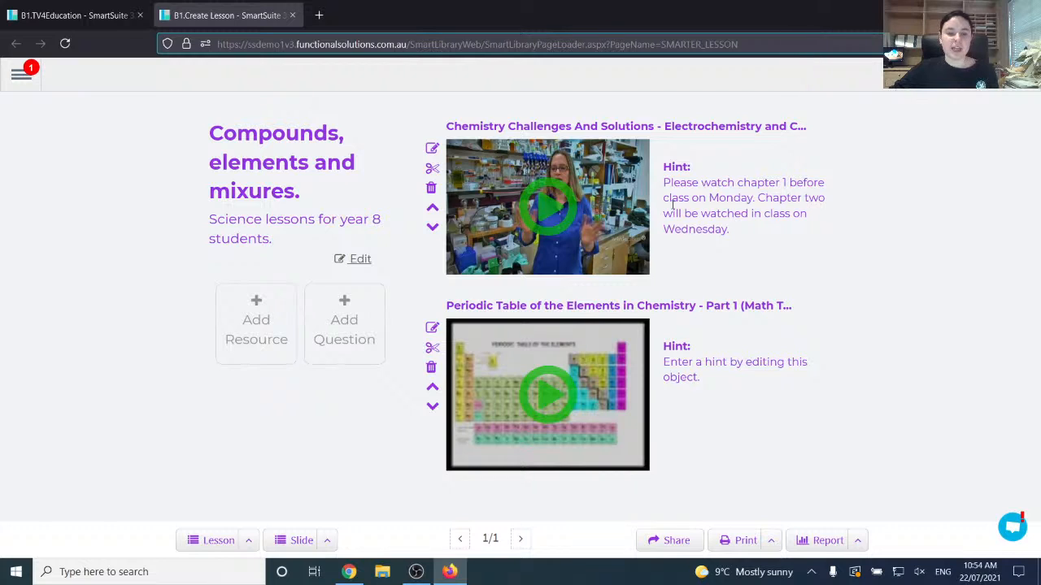
- Reorder the lesson's resources so the Periodic Table video sits above the Chemistry Challenges And Solutions video
{"action": "left_click", "coordinate": [432, 389]}
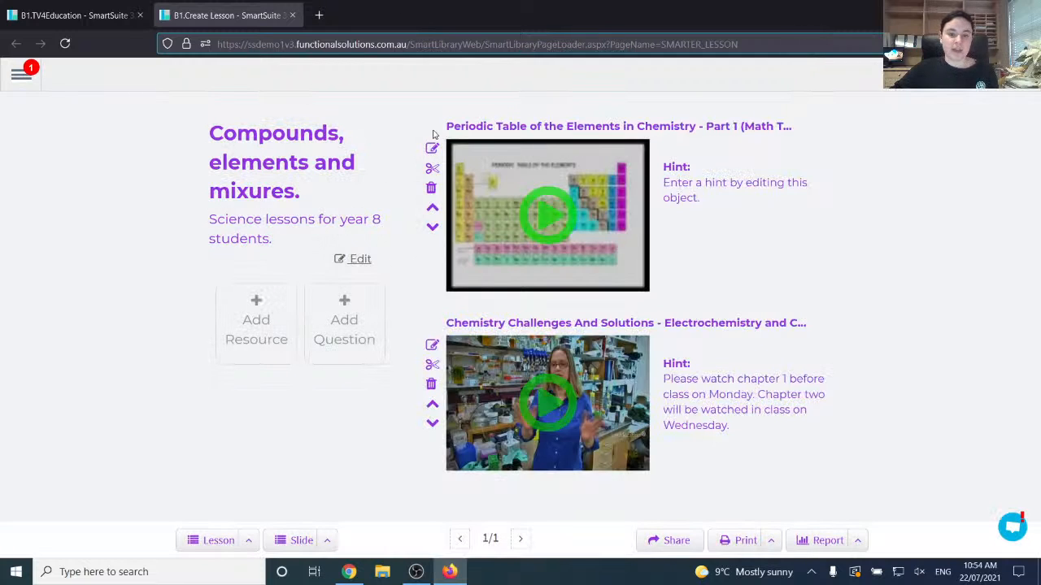
{"action": "left_click", "coordinate": [431, 226]}
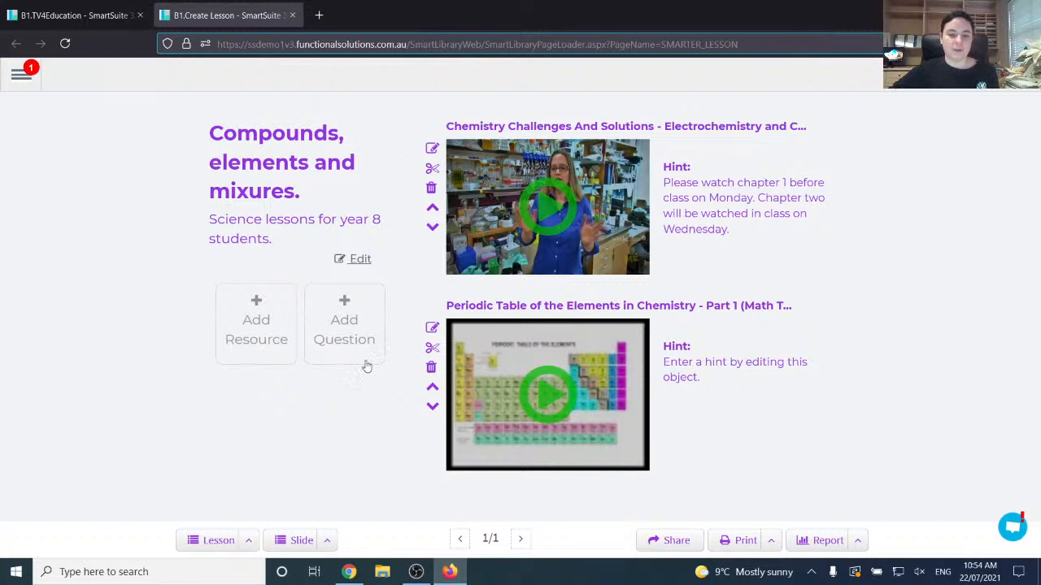
{"action": "left_click", "coordinate": [432, 388]}
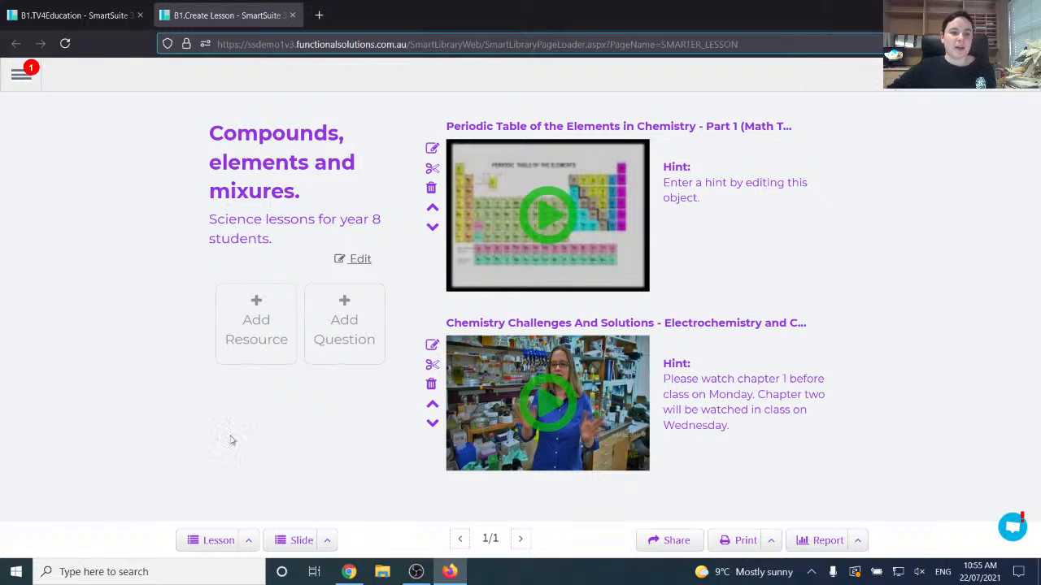
- Reload the TV4Education home page, browse its SmartLessons row, and view the full collection of ready-made lessons
{"action": "left_click", "coordinate": [34, 5]}
{"action": "left_click", "coordinate": [67, 44]}
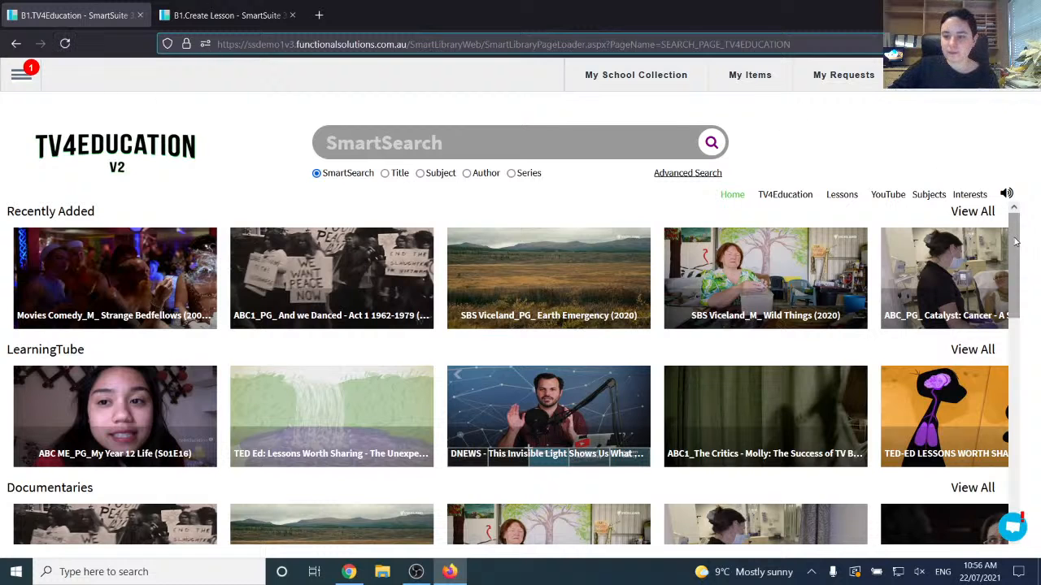
{"action": "left_click_drag", "start_coordinate": [1015, 241], "coordinate": [1013, 431]}
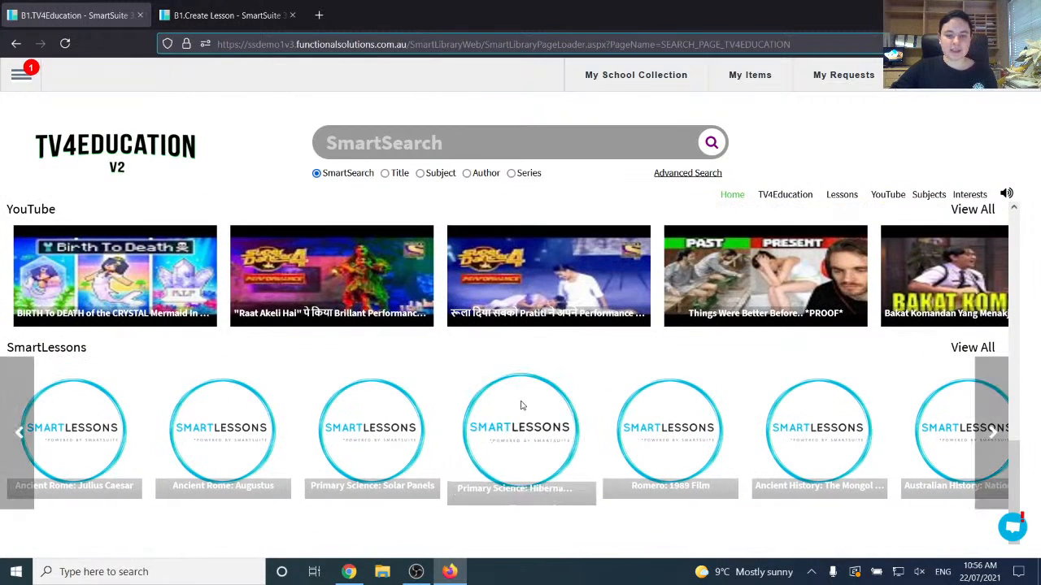
{"action": "left_click", "coordinate": [993, 432]}
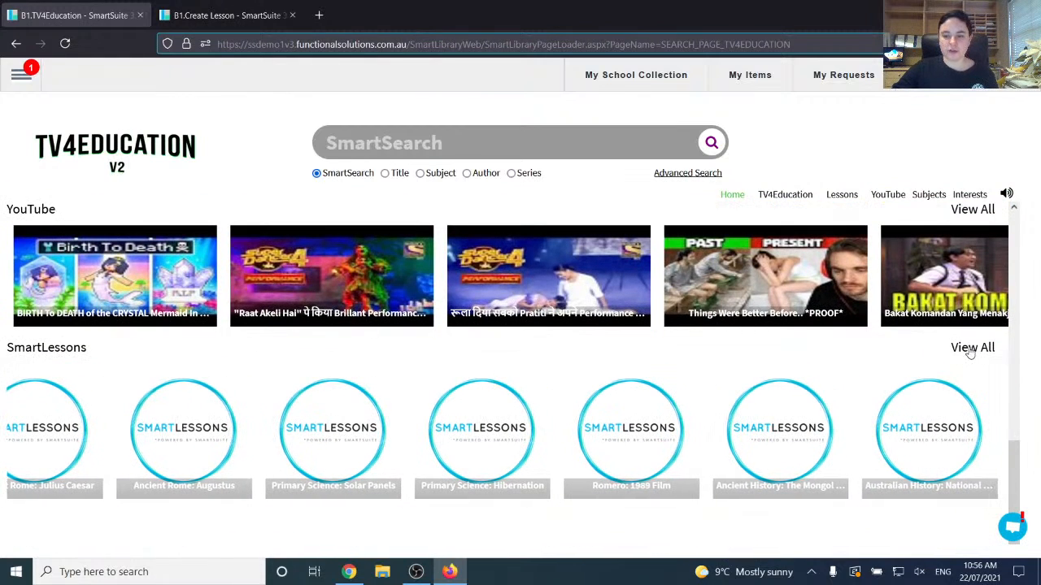
{"action": "left_click", "coordinate": [838, 199]}
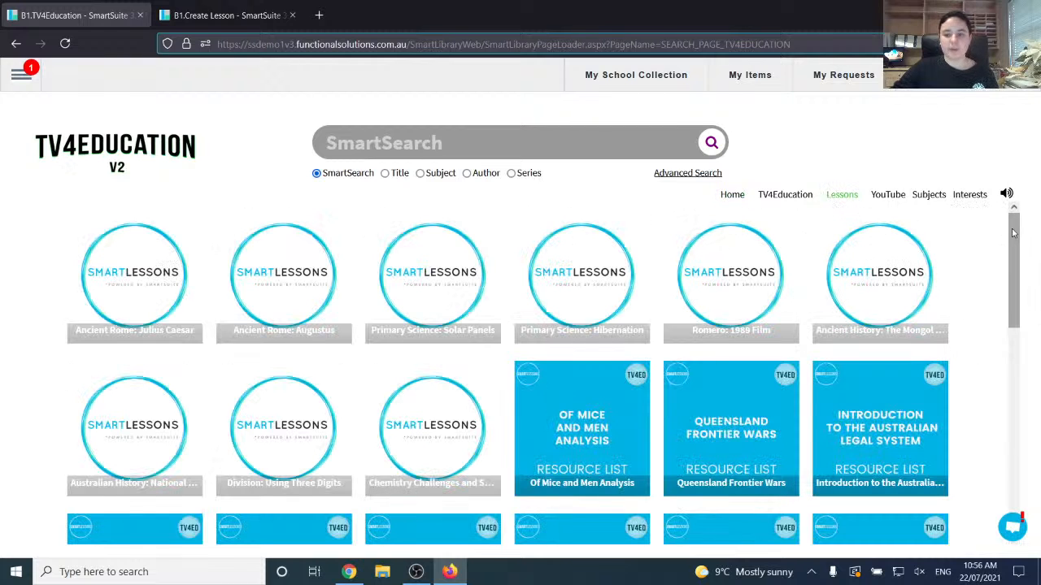
{"action": "mouse_move", "coordinate": [1013, 234]}
{"action": "left_mouse_down"}
{"action": "mouse_move", "coordinate": [1014, 397]}
{"action": "mouse_move", "coordinate": [1005, 217]}
{"action": "left_mouse_up"}
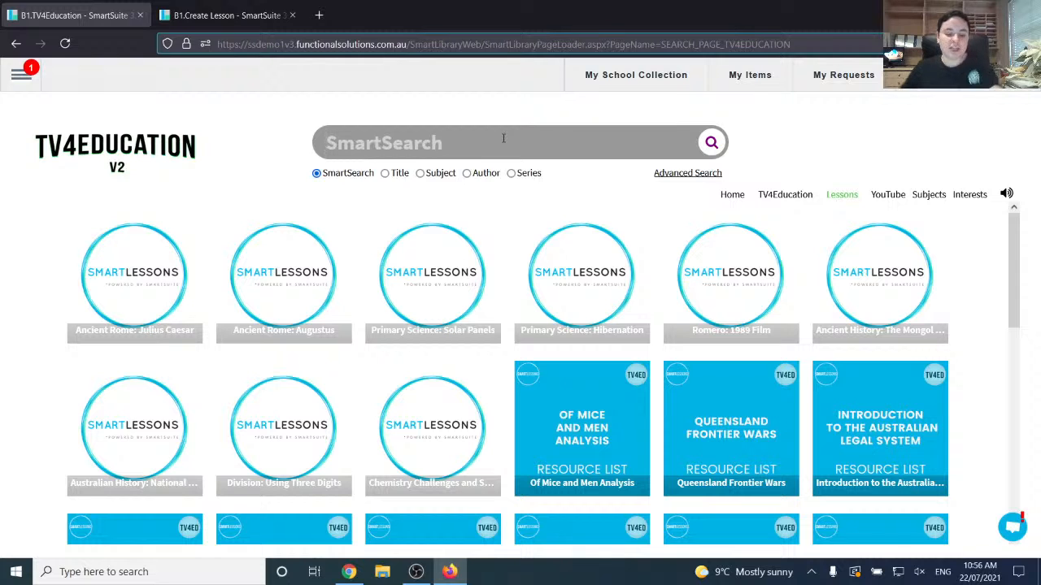
- Search the ready-made lessons for "elements" and look through all the results
{"action": "type", "text": "eleme"}
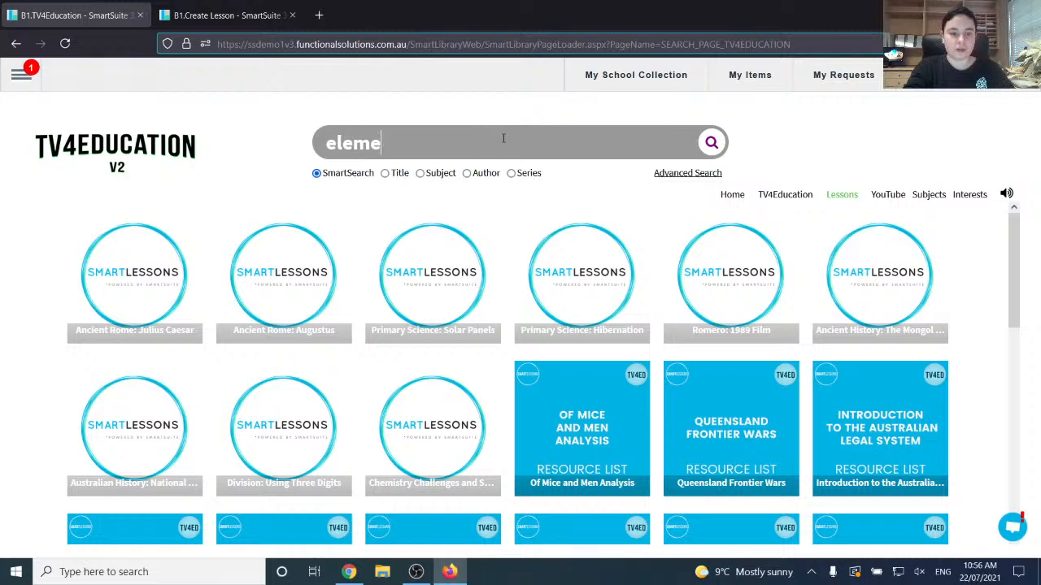
{"action": "type", "text": "nts"}
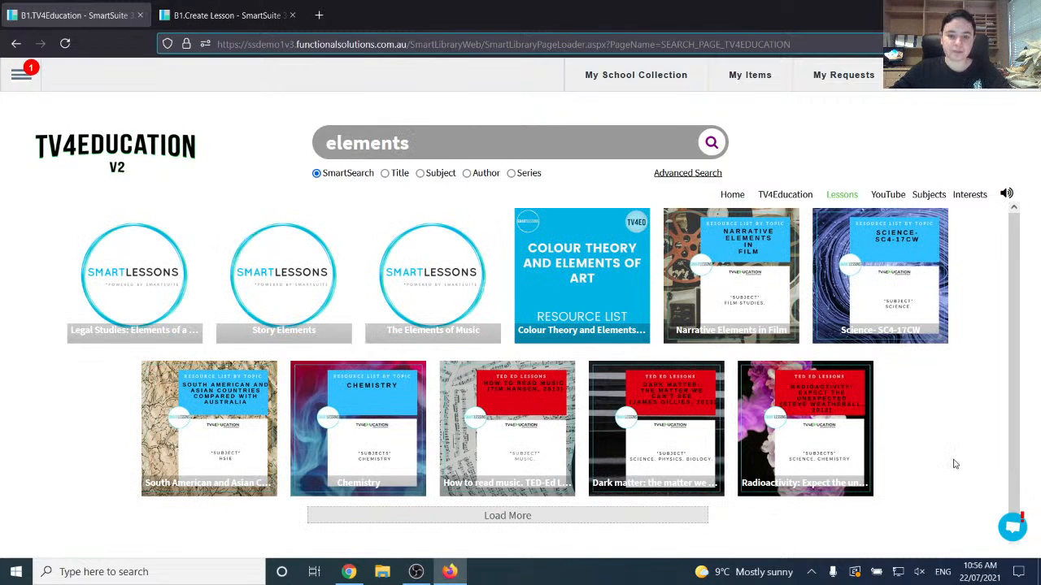
{"action": "scroll", "coordinate": [1017, 266], "scroll_direction": "down", "scroll_amount": 1}
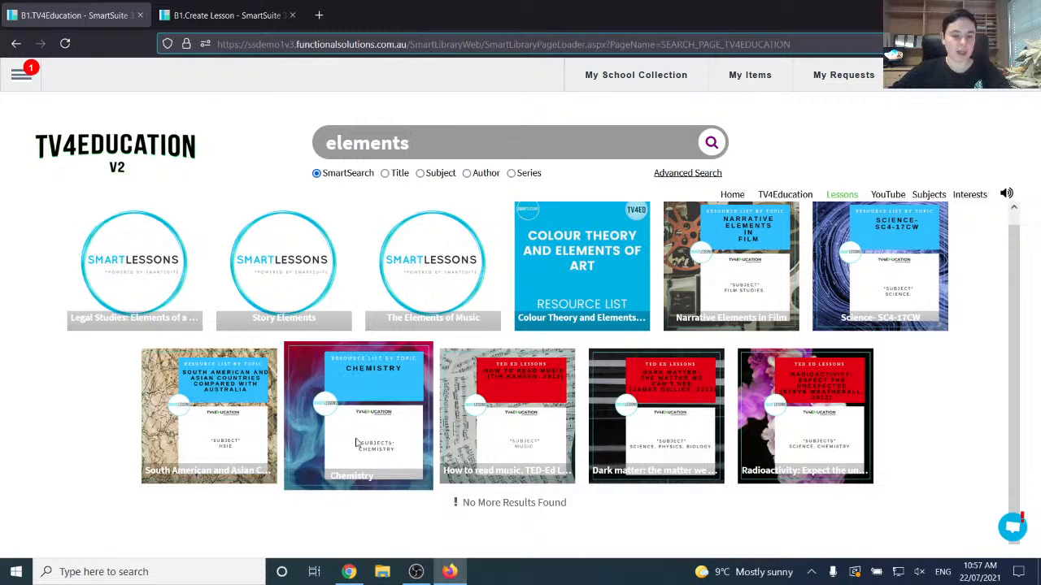
- Open the Chemistry resource list, read its description and year group, and close the details
{"action": "mouse_move", "coordinate": [356, 443]}
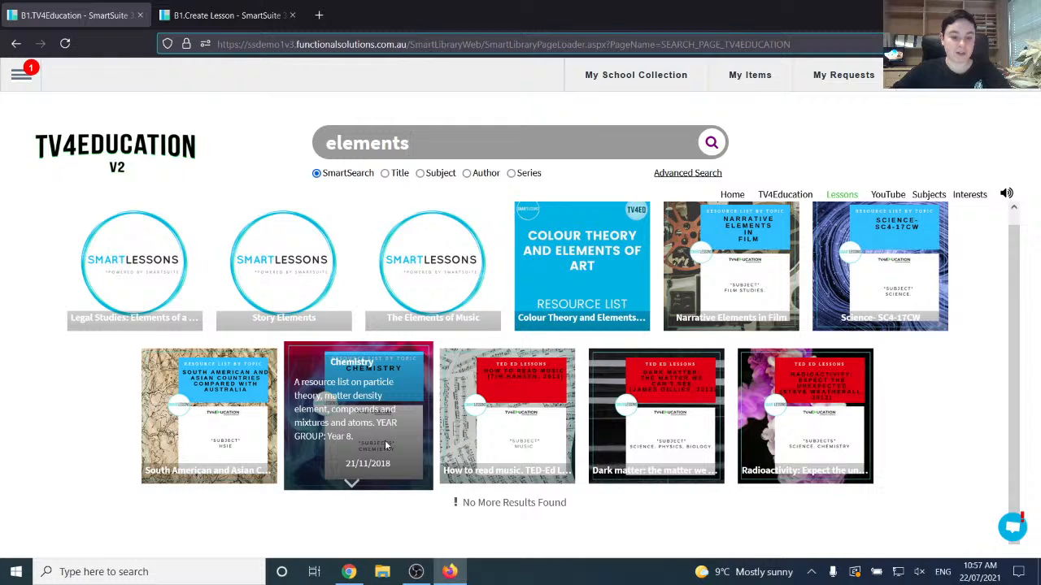
{"action": "left_click", "coordinate": [386, 442]}
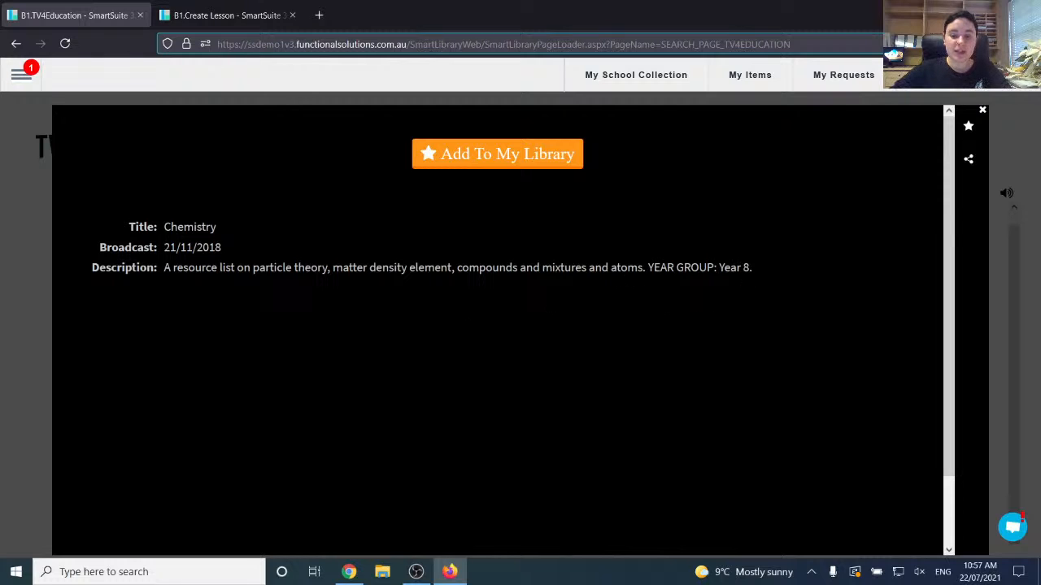
{"action": "left_click_drag", "start_coordinate": [648, 267], "coordinate": [762, 289]}
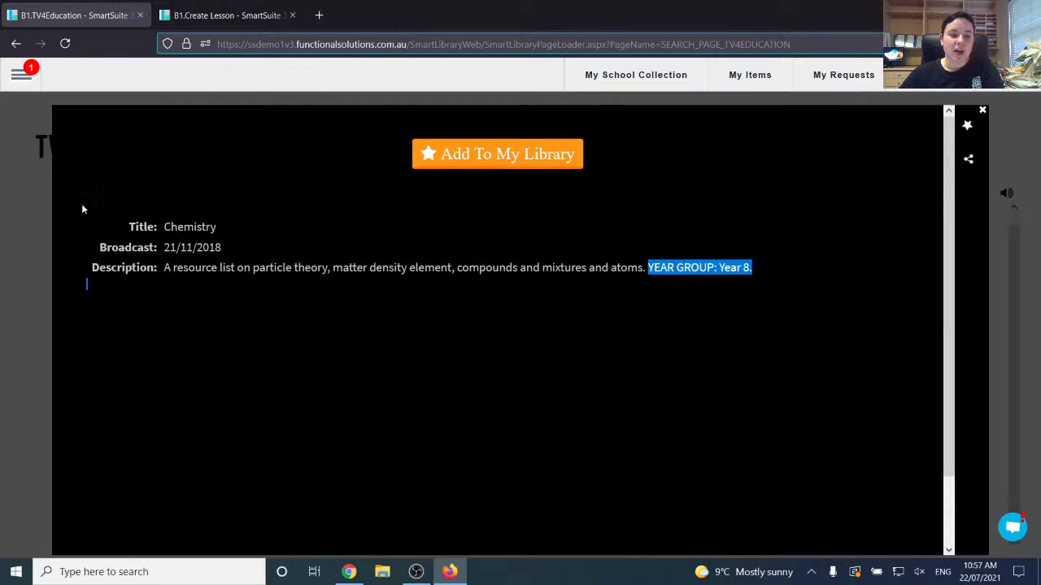
{"action": "left_click", "coordinate": [15, 262]}
- Search the ready-made lessons for "science year 8" and look through the results
{"action": "double_click", "coordinate": [409, 153]}
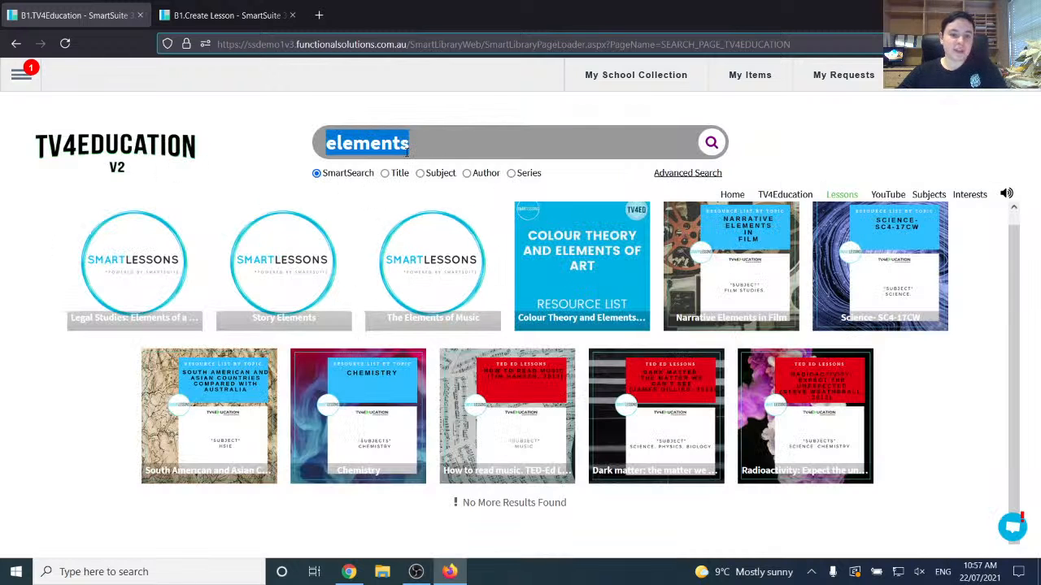
{"action": "key", "text": "BackSpace"}
{"action": "type", "text": "science "}
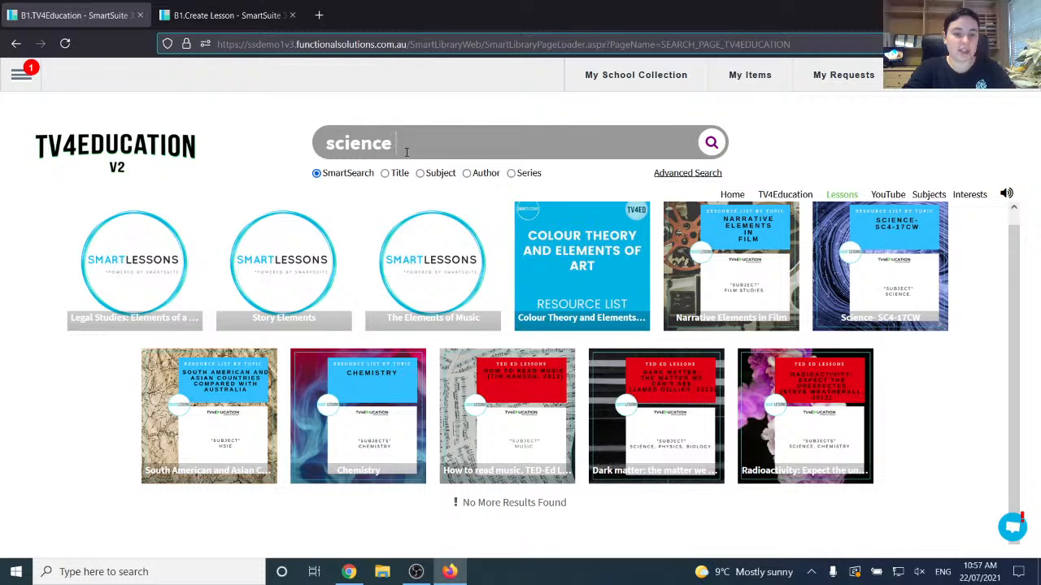
{"action": "type", "text": "year 8"}
{"action": "key", "text": "Return"}
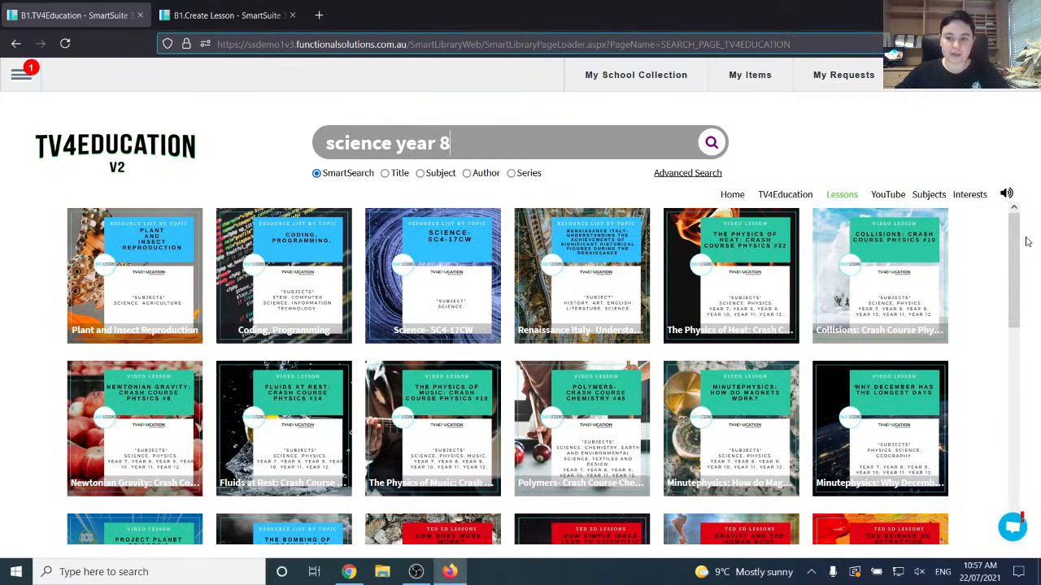
{"action": "mouse_move", "coordinate": [1018, 226]}
{"action": "left_mouse_down"}
{"action": "mouse_move", "coordinate": [1036, 388]}
{"action": "mouse_move", "coordinate": [1020, 331]}
{"action": "mouse_move", "coordinate": [1014, 213]}
{"action": "left_mouse_up"}
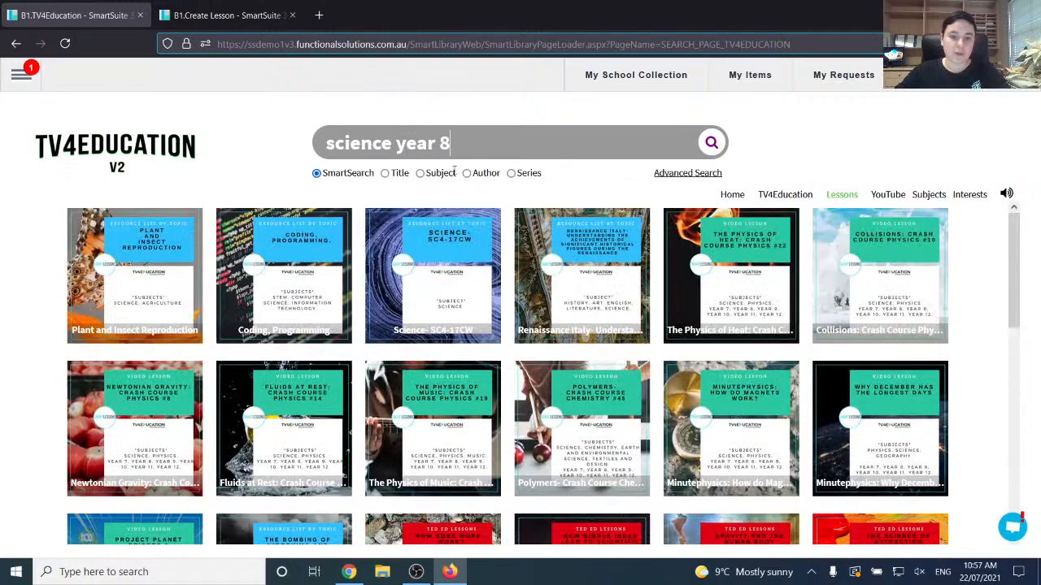
- Search the ready-made lessons for "chemistry year 8" and look through the results
{"action": "double_click", "coordinate": [393, 142]}
{"action": "key", "text": "BackSpace"}
{"action": "type", "text": "chem "}
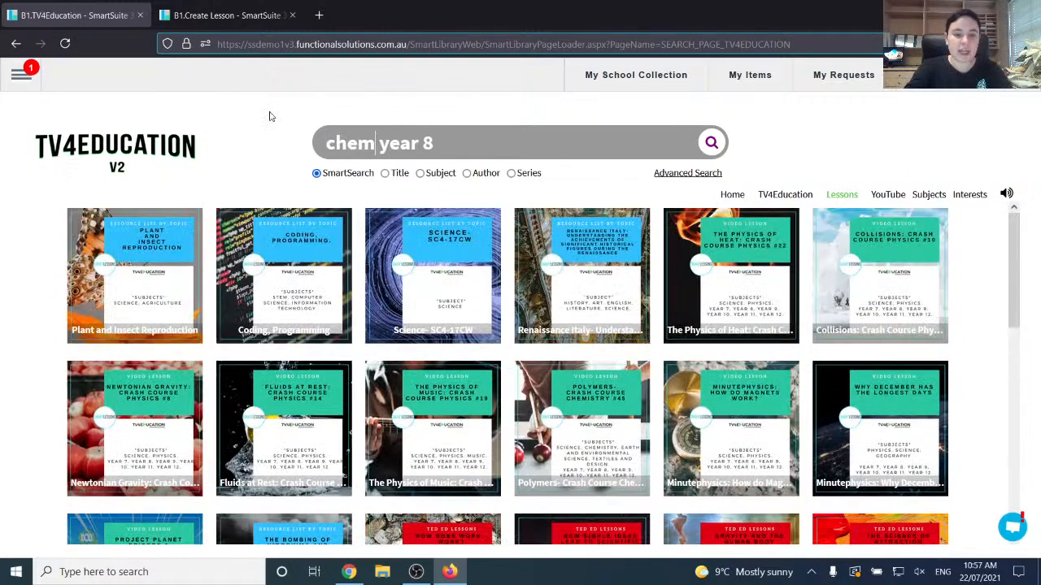
{"action": "type", "text": "istry"}
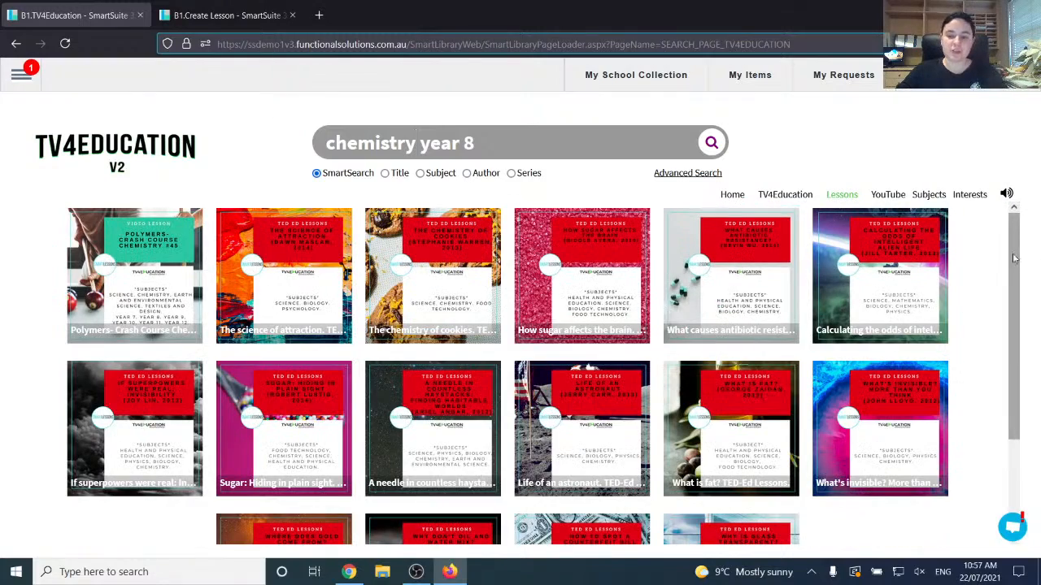
{"action": "left_click_drag", "start_coordinate": [1015, 295], "coordinate": [777, 201]}
- Search the ready-made lessons for "mixtures science"
{"action": "triple_click", "coordinate": [397, 144]}
{"action": "key", "text": "BackSpace"}
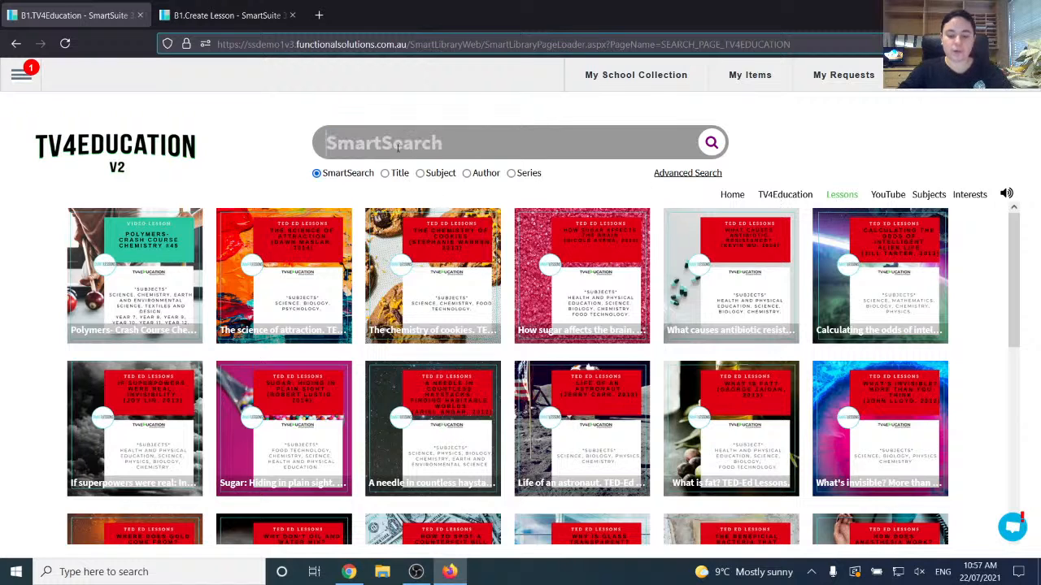
{"action": "type", "text": "mixtures s"}
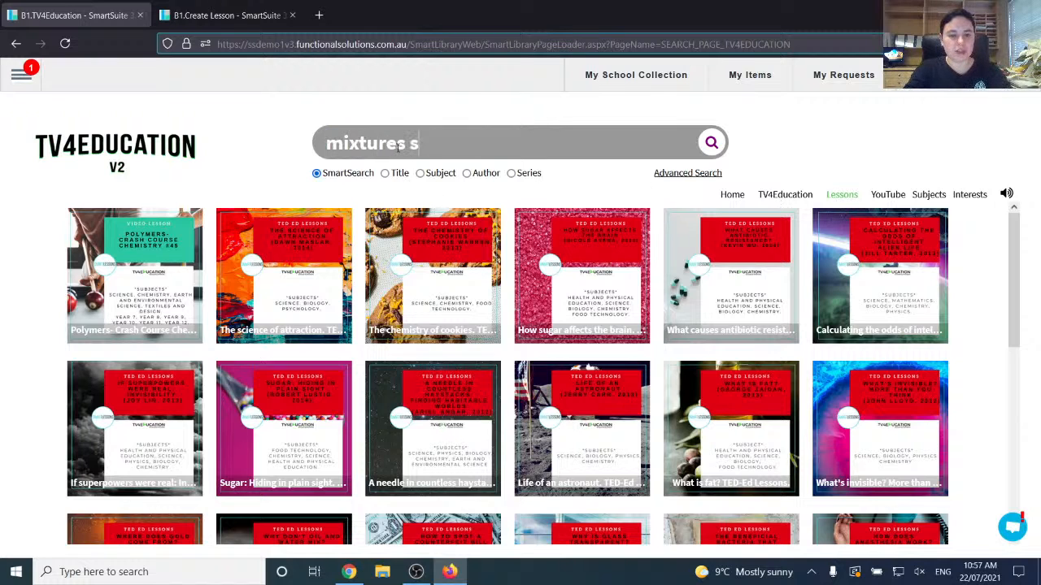
{"action": "type", "text": "cience"}
{"action": "key", "text": "Return"}
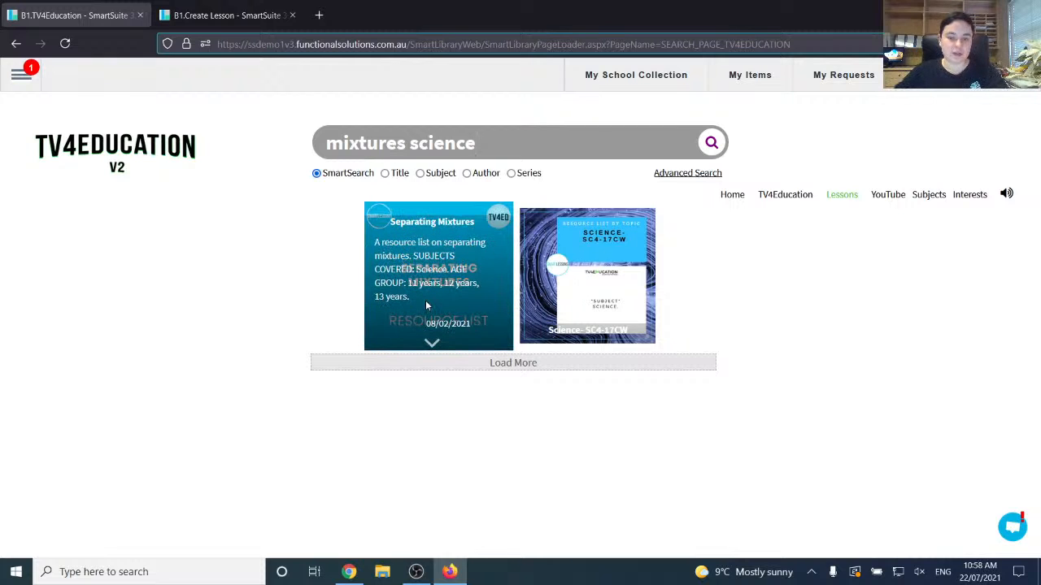
- Add the Science- SC4-17CW resource list to the personal library, accept opening the lesson, and close its details
{"action": "left_click", "coordinate": [631, 263]}
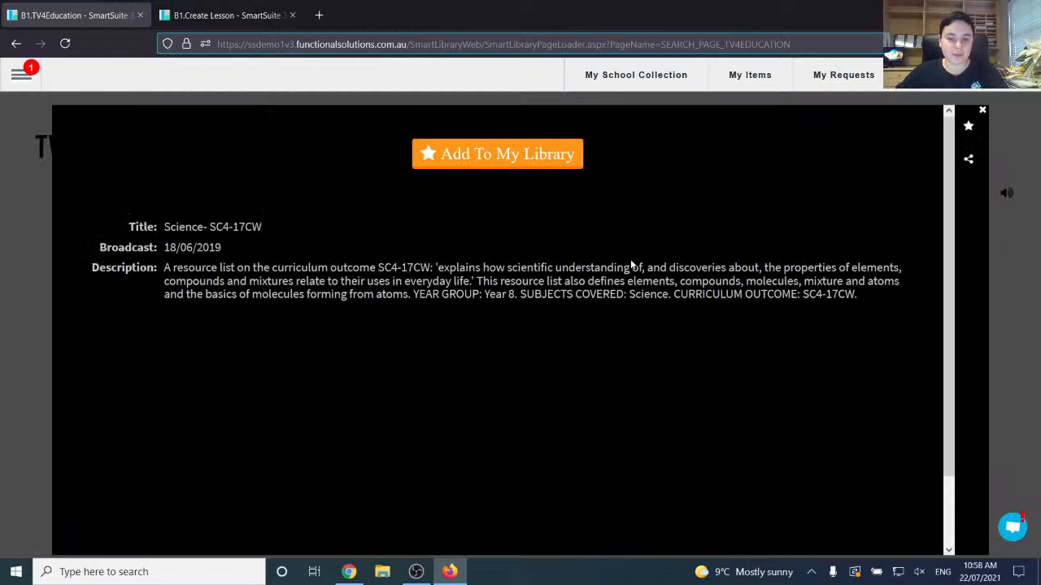
{"action": "left_click", "coordinate": [498, 154]}
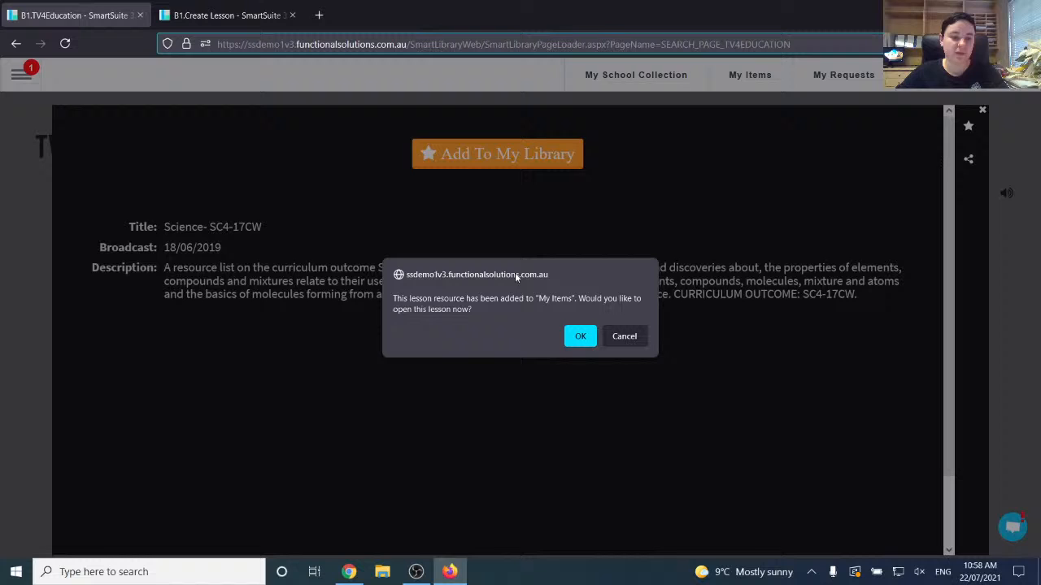
{"action": "left_click", "coordinate": [578, 337]}
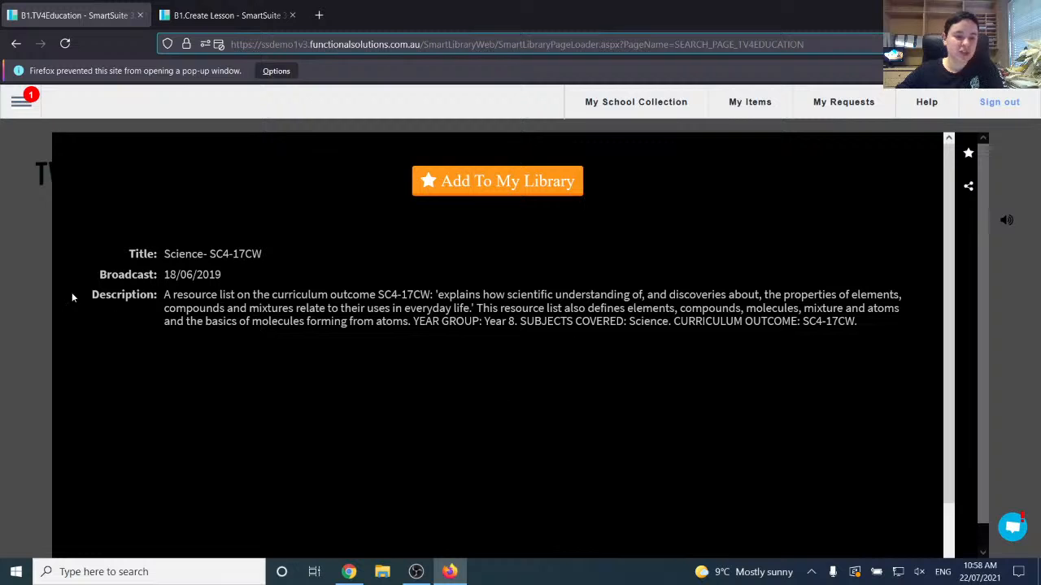
{"action": "left_click", "coordinate": [29, 266]}
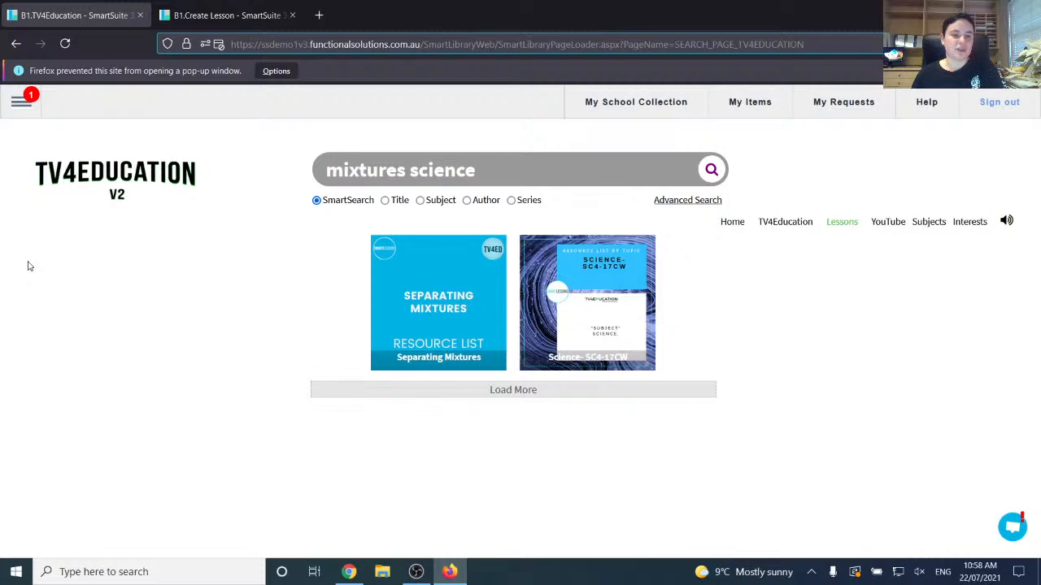
- Go to the saved items, open the Chemistry lesson from the collection, and look over its resources
{"action": "left_click", "coordinate": [219, 15]}
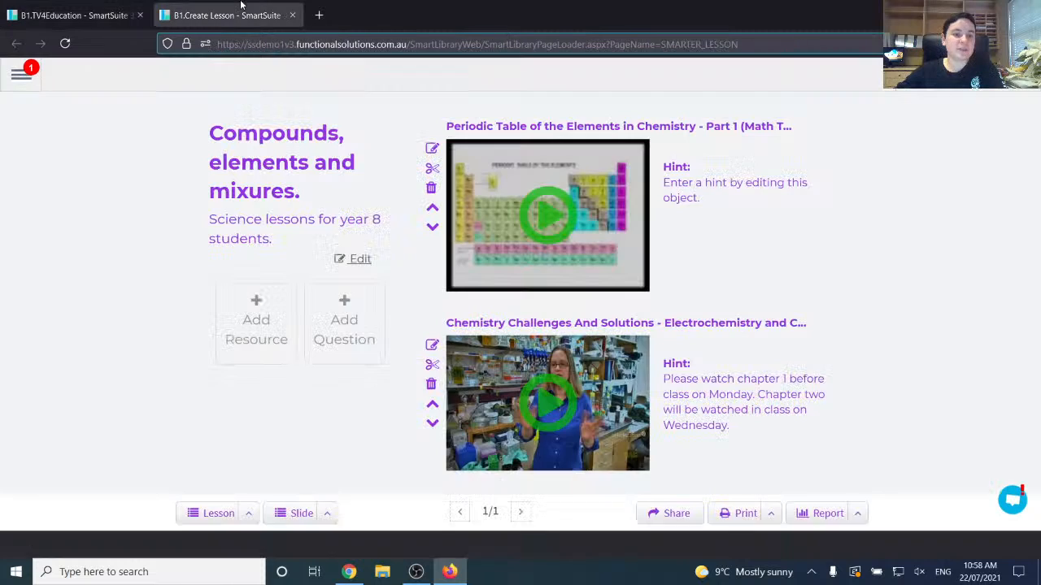
{"action": "left_click", "coordinate": [77, 15]}
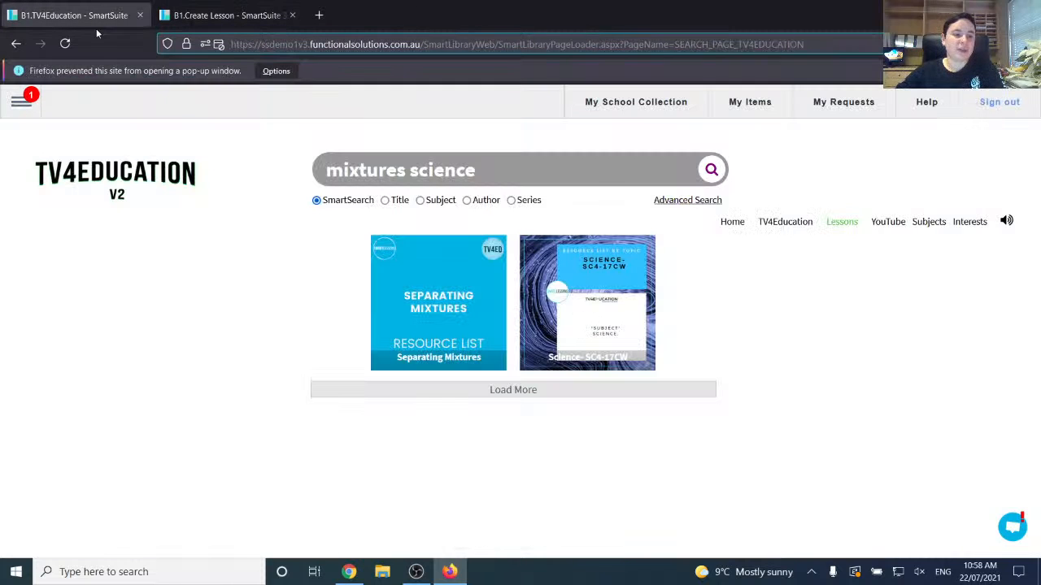
{"action": "left_click", "coordinate": [746, 110]}
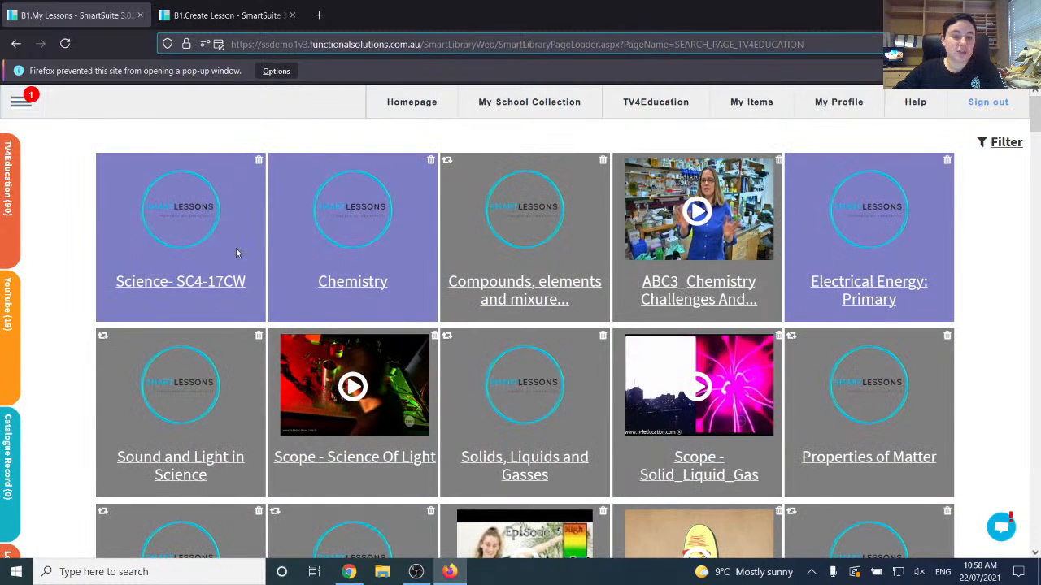
{"action": "left_click", "coordinate": [359, 277]}
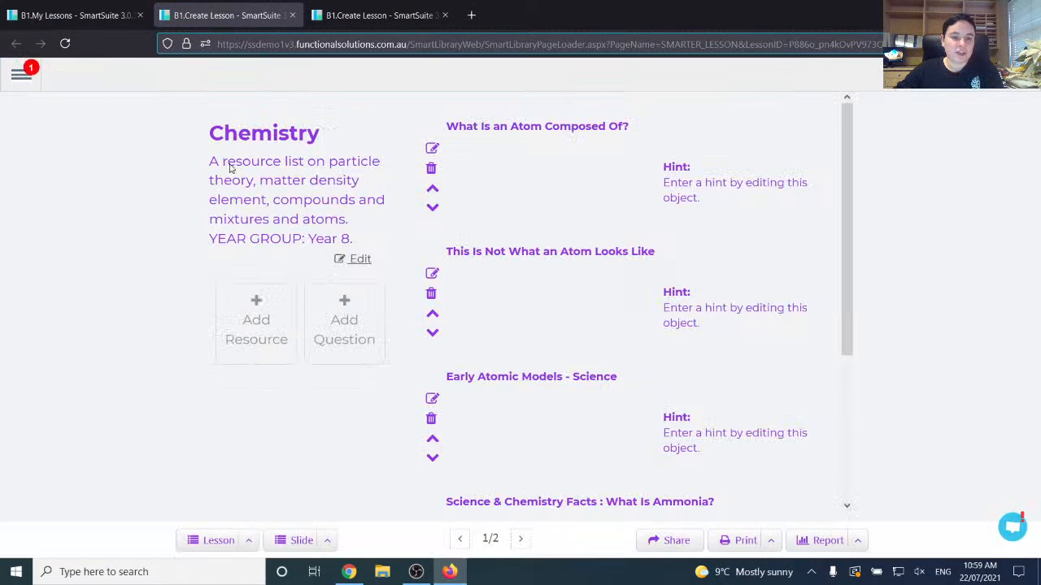
{"action": "mouse_move", "coordinate": [846, 154]}
{"action": "left_mouse_down"}
{"action": "mouse_move", "coordinate": [859, 206]}
{"action": "mouse_move", "coordinate": [862, 358]}
{"action": "mouse_move", "coordinate": [844, 139]}
{"action": "left_mouse_up"}
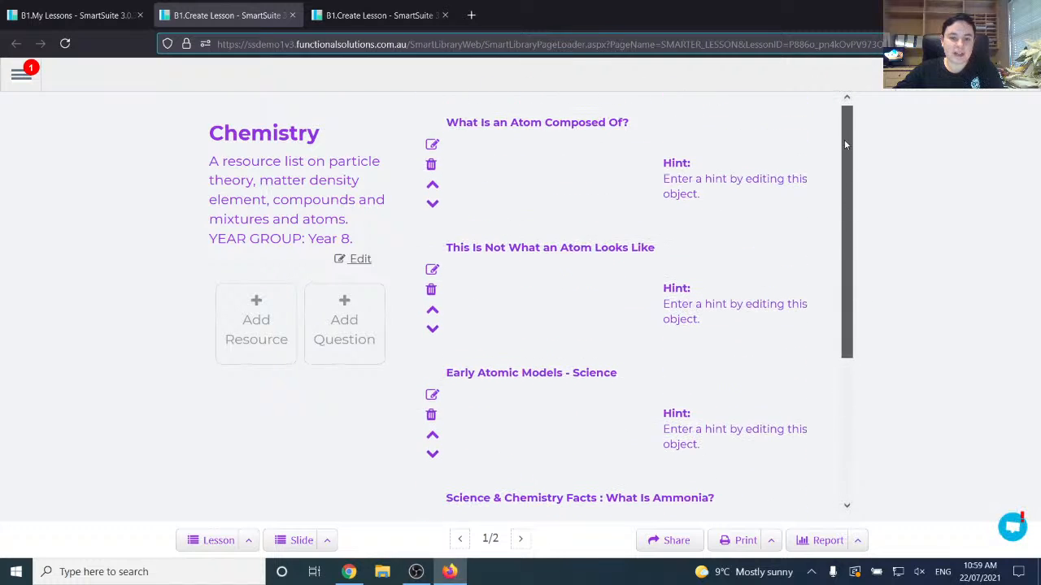